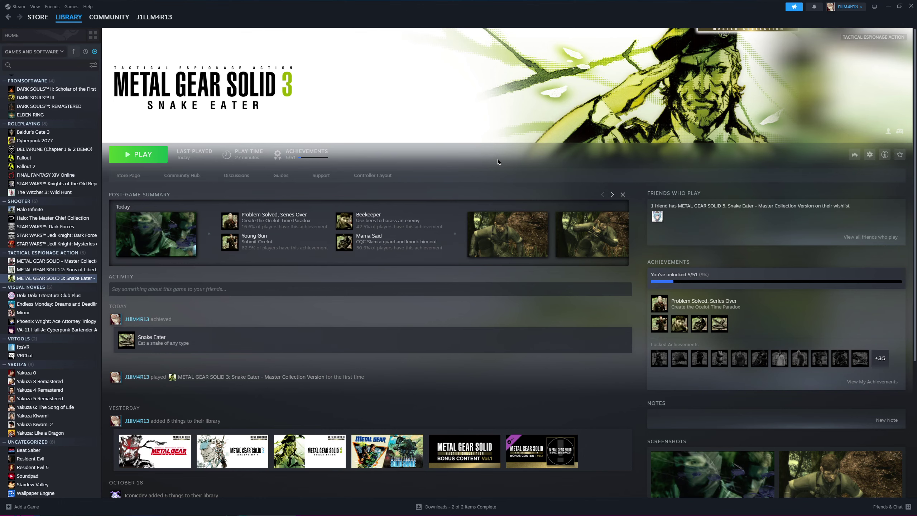
Step: Look at the library pages of METAL GEAR SOLID 2: Sons of Liberty and METAL GEAR SOLID 3: Snake Eater
left_click(56, 269)
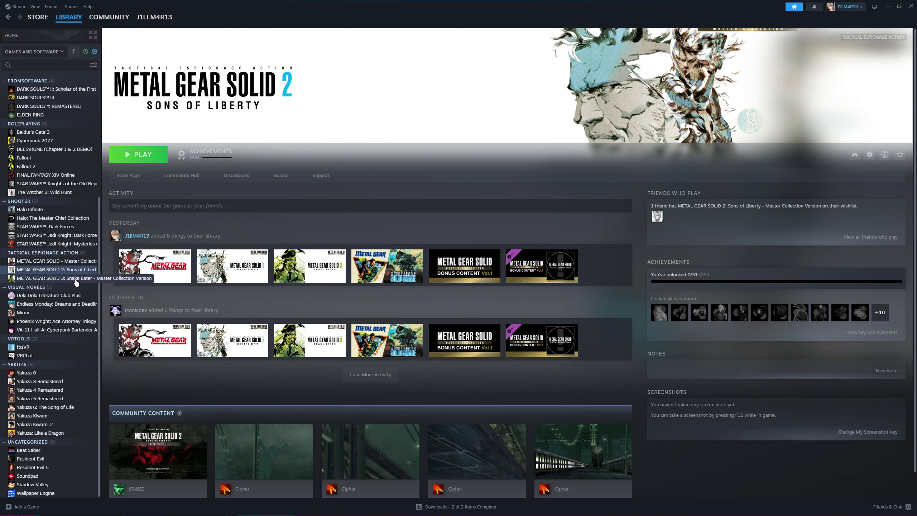
key("Down")
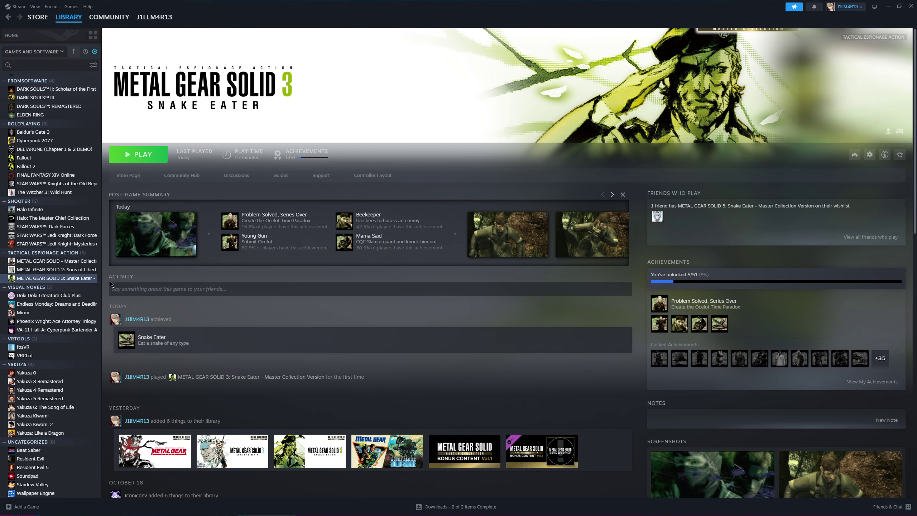
left_click(54, 269)
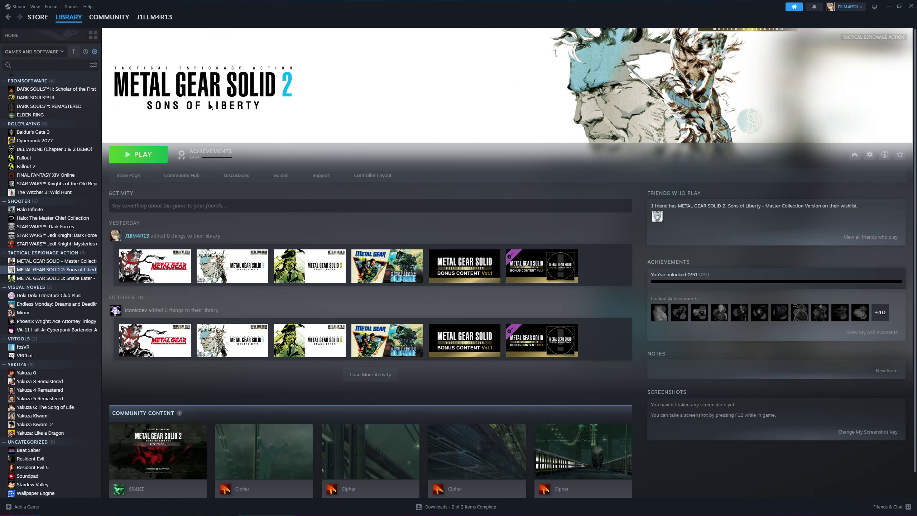
key("Down")
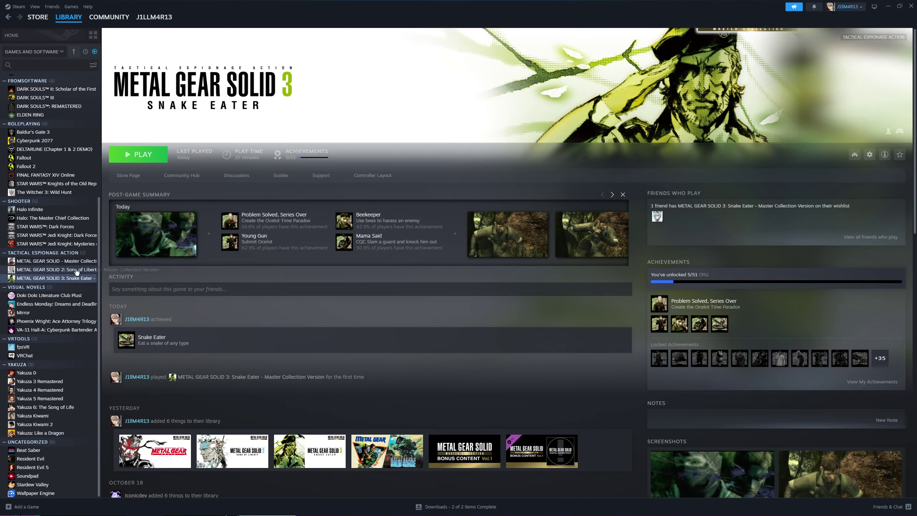
Step: Locate the Steamless v3.1.0.3 zip archive in the Downloads folder in File Explorer, and put the window away
mouse_move(73, 514)
left_click(443, 509)
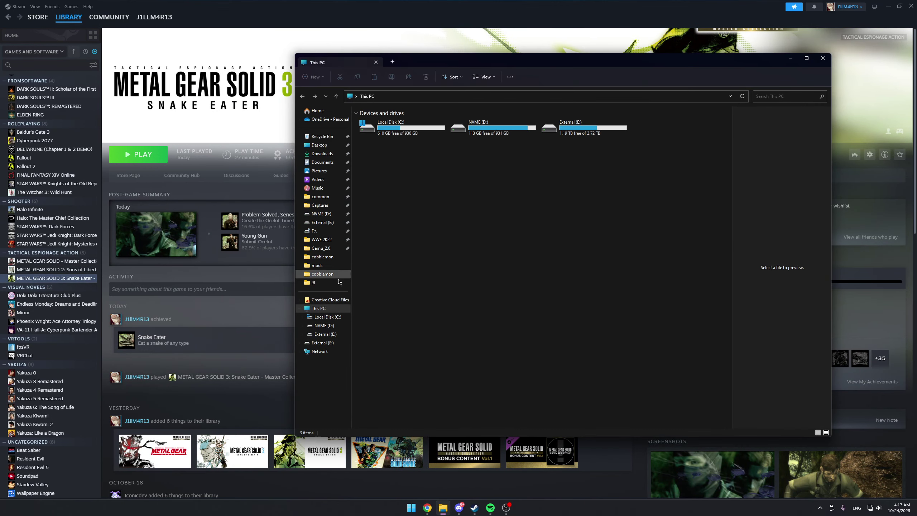
left_click(314, 154)
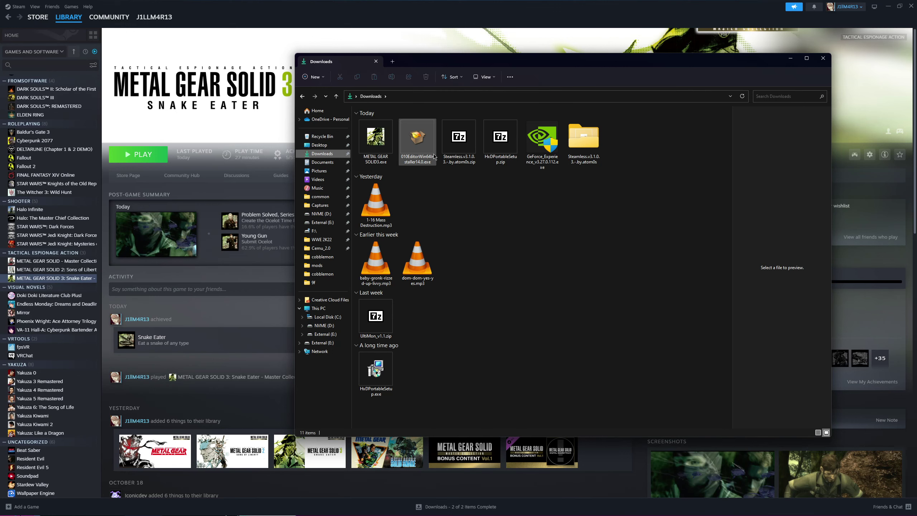
left_click(459, 141)
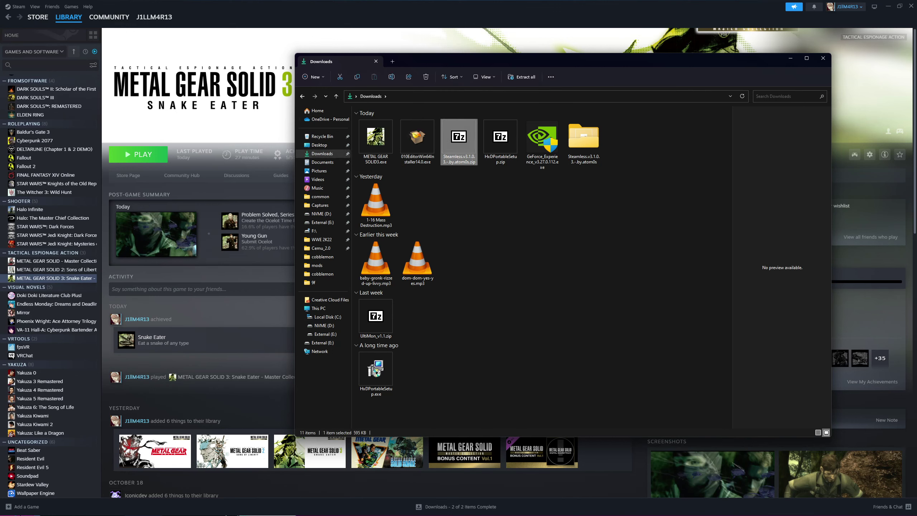
left_click(791, 59)
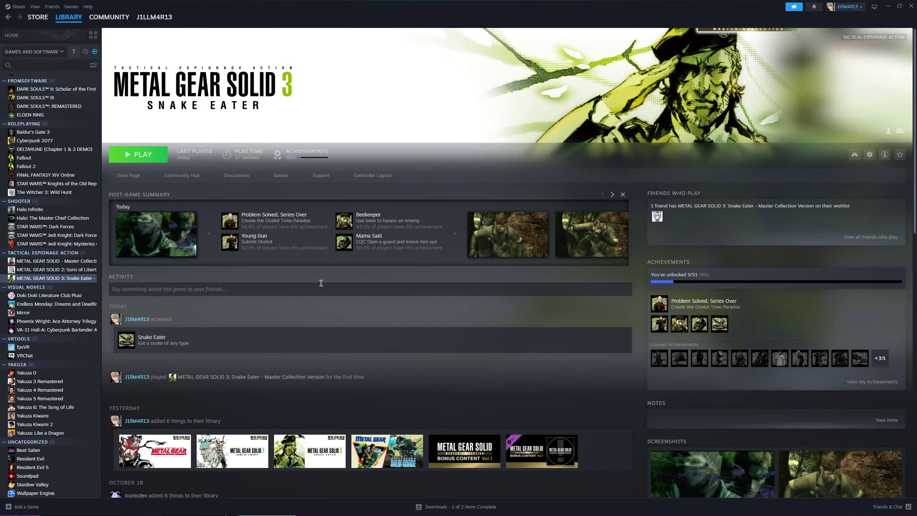
Step: Bring back the Downloads folder and launch Steamless.exe from the extracted Steamless v3.1.0.3 folder
mouse_move(443, 506)
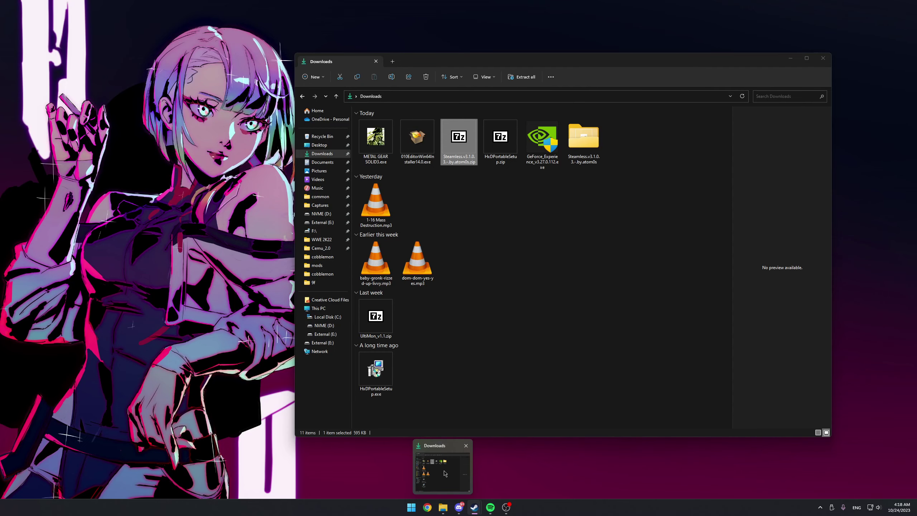
left_click(445, 474)
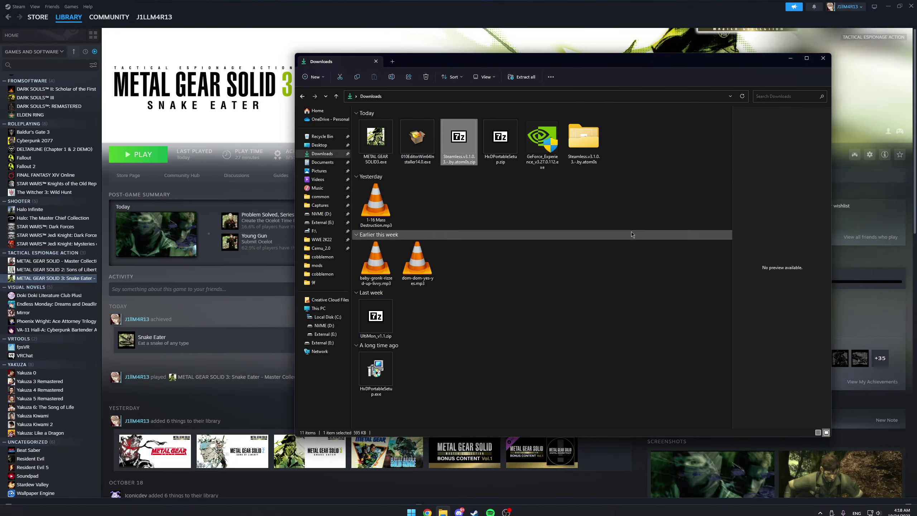
left_click(584, 140)
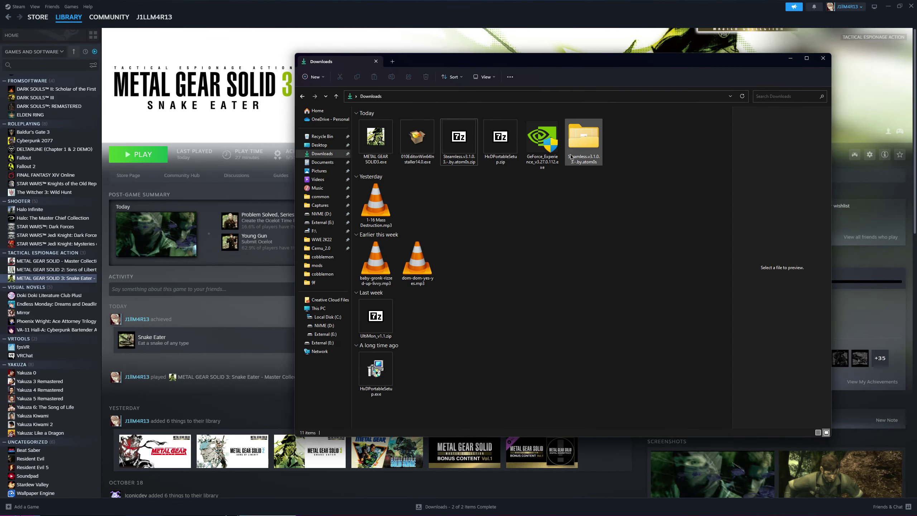
double_click(583, 141)
double_click(438, 131)
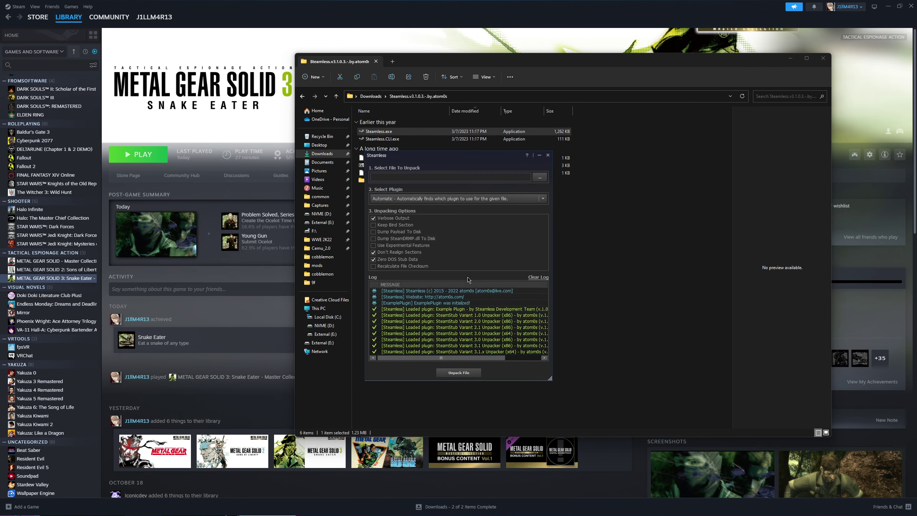
Step: Browse to SteamLibrary\steamapps\common\MGS3 on drive D: for the file to unpack, and close Steamless without choosing one
left_click(540, 177)
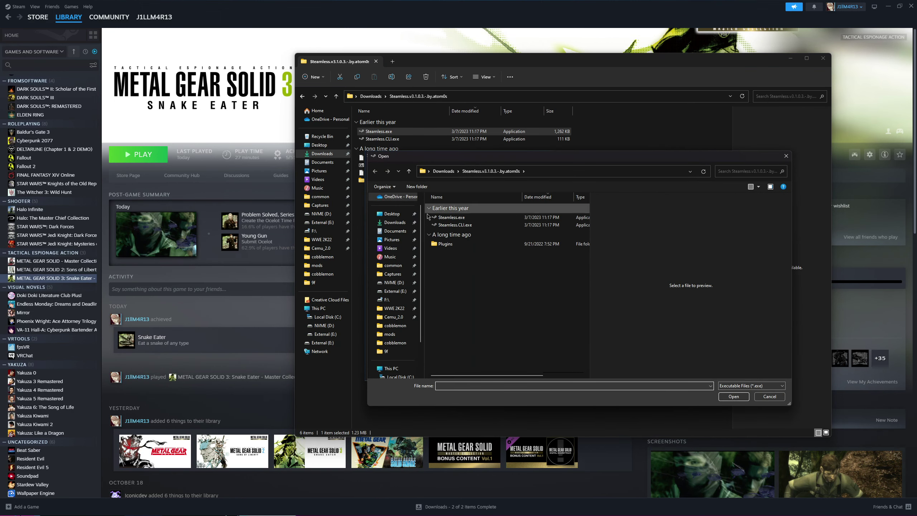
left_click(394, 283)
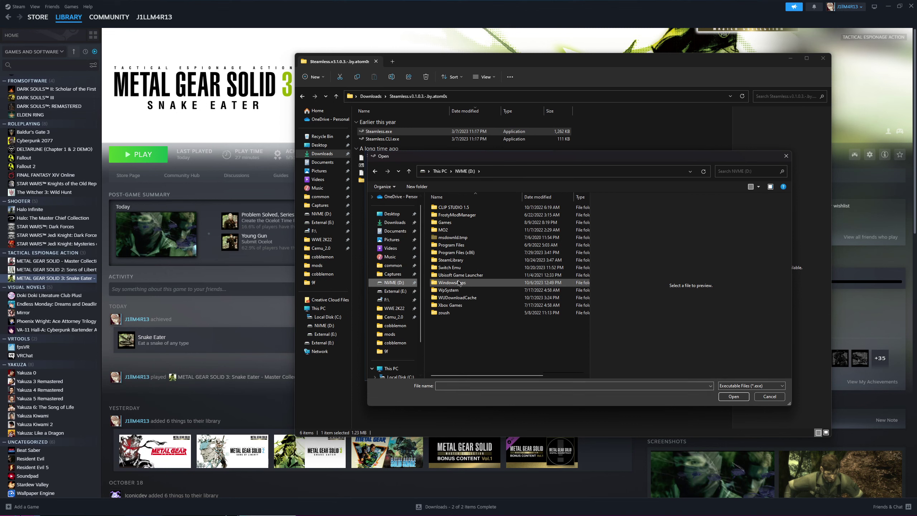
double_click(451, 260)
double_click(450, 207)
double_click(449, 207)
scroll(465, 331, "down", 3)
double_click(451, 316)
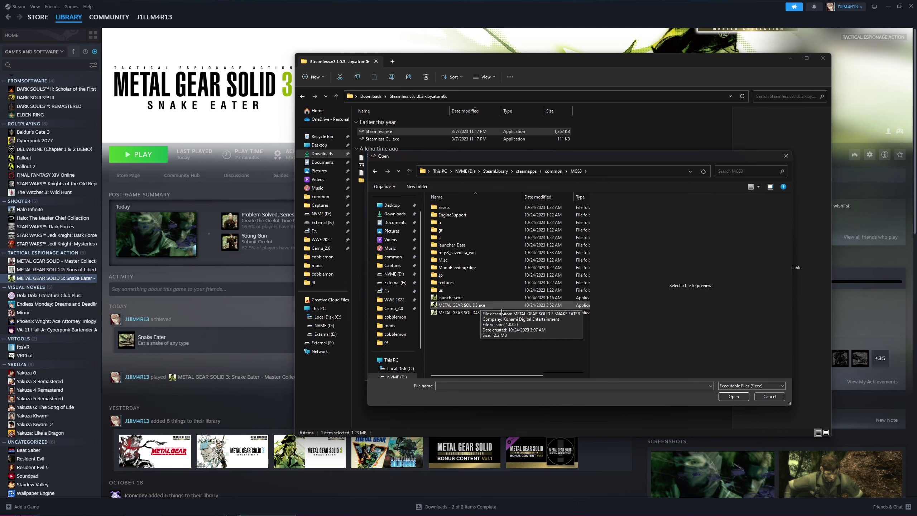
left_click(769, 395)
left_click(548, 155)
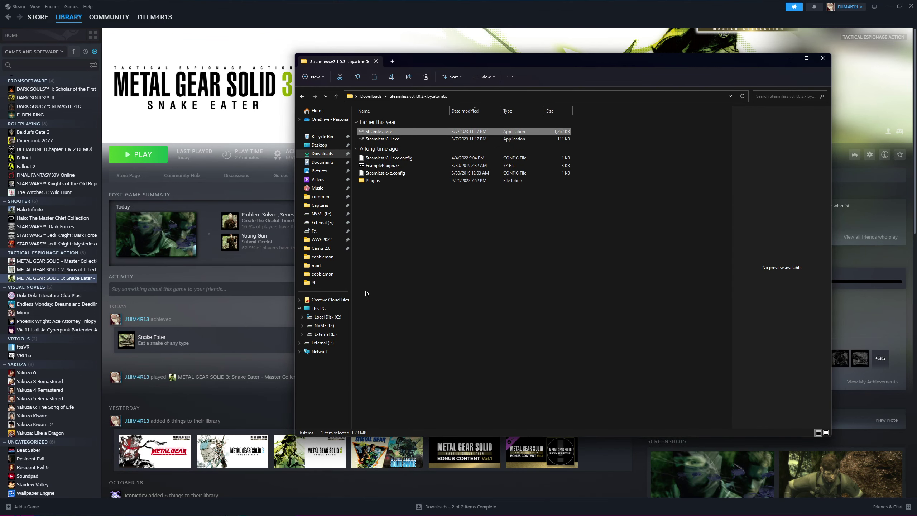
Step: Go to SteamLibrary\steamapps\common\MGS3 on drive D: in File Explorer and select METAL GEAR SOLID3.exe
left_click(325, 325)
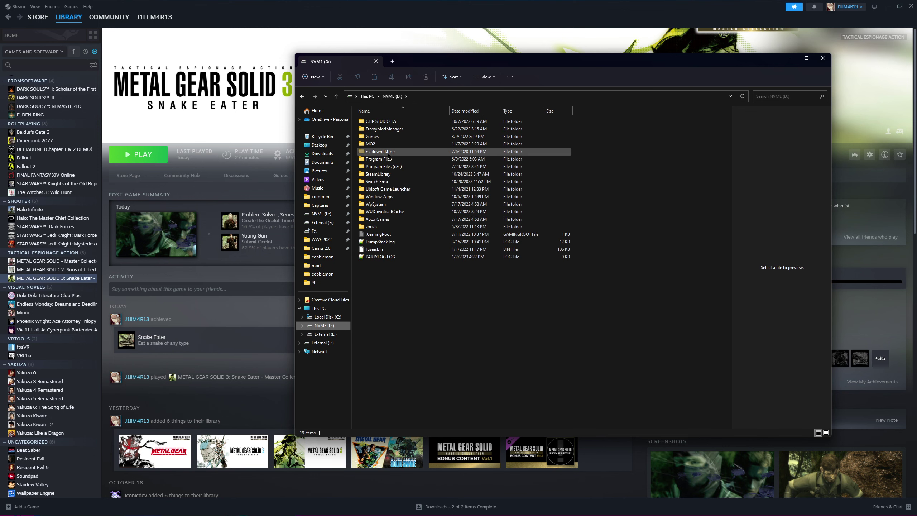
left_click(386, 136)
double_click(377, 174)
double_click(377, 136)
double_click(375, 121)
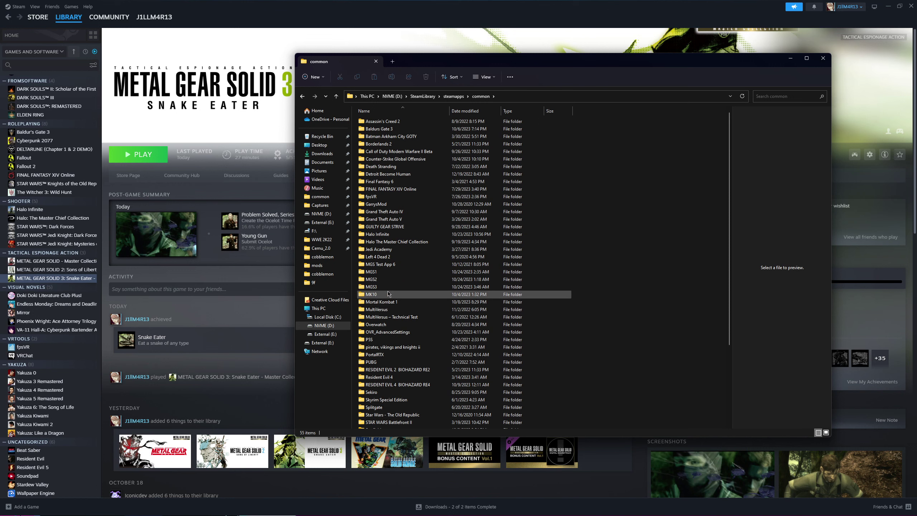
double_click(403, 287)
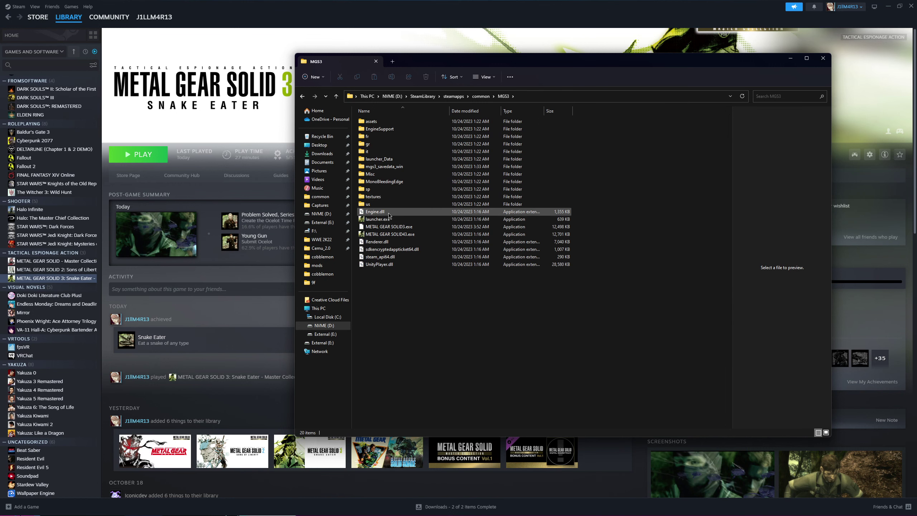
left_click(393, 227)
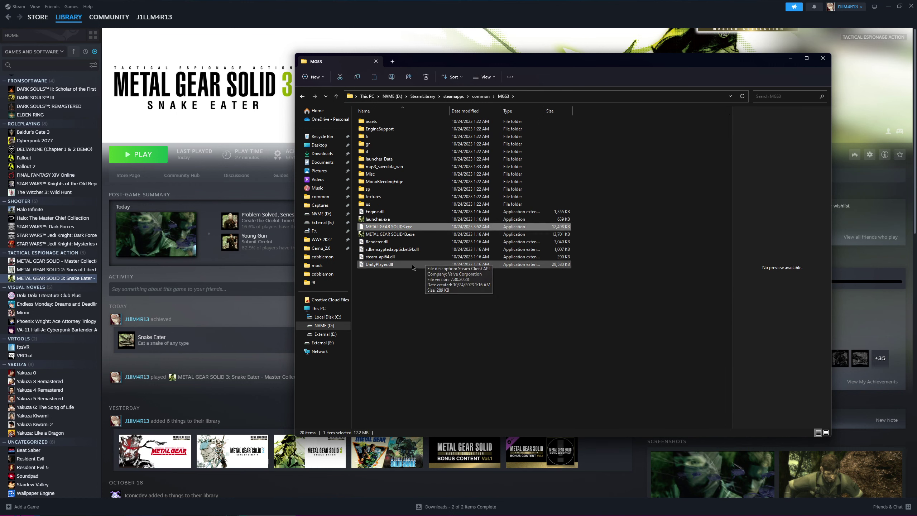
Step: Locate the 010 Editor 14.0 installer in Downloads using a separate File Explorer tab, and put the window away
left_click(392, 62)
left_click(330, 153)
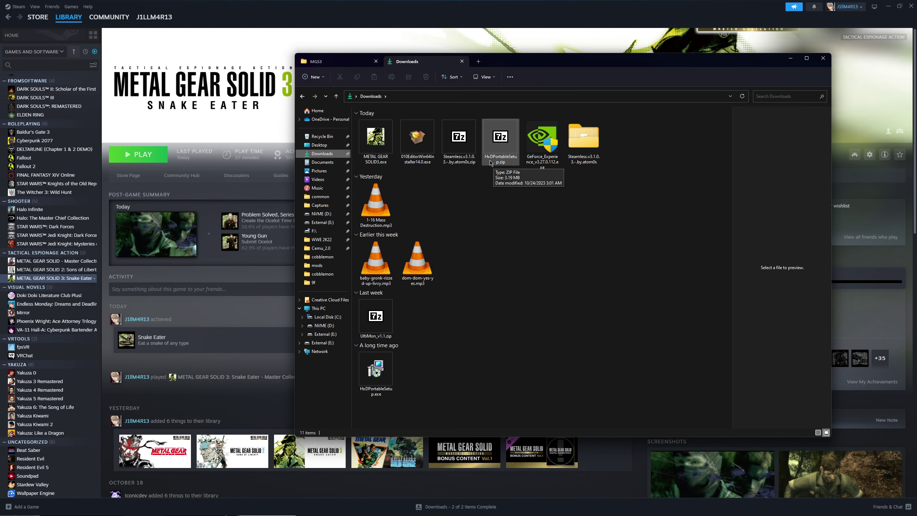
left_click(415, 155)
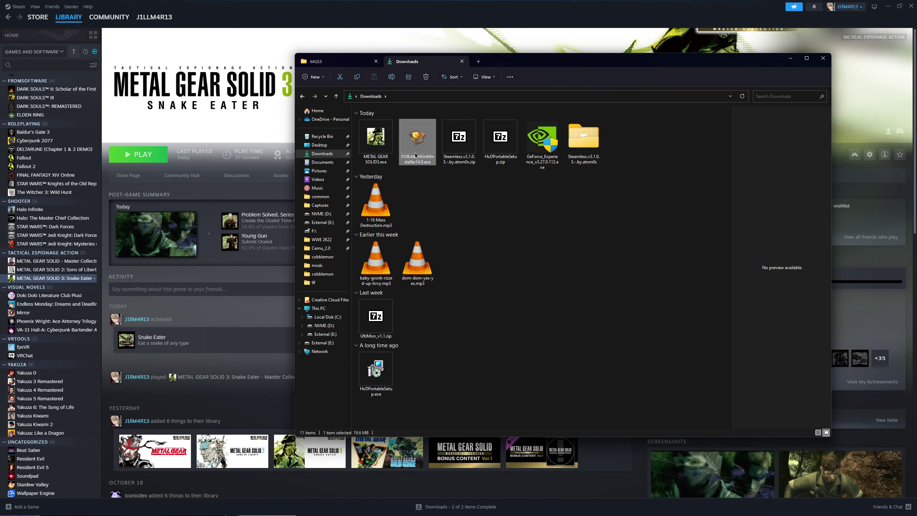
left_click(789, 58)
Step: Search for 010 Editor among the installed Windows programs and launch it
key("super")
type("010 Editor")
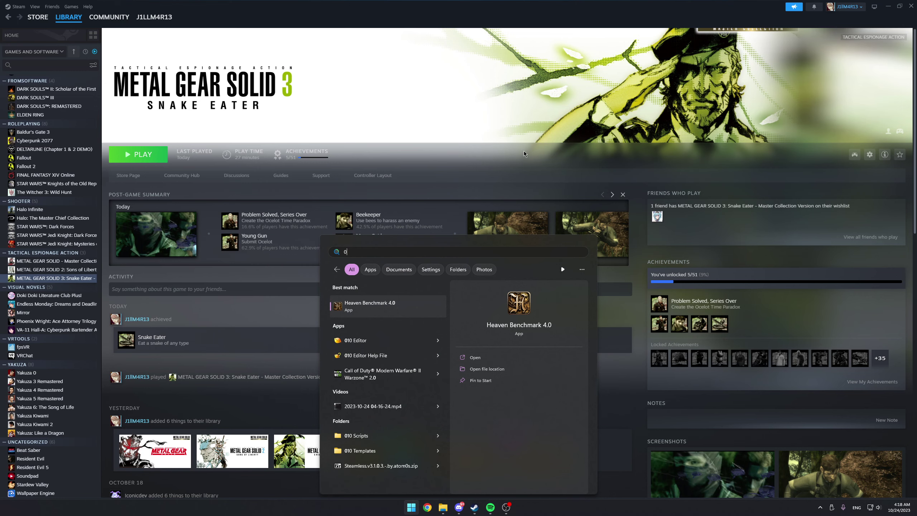
left_click(355, 306)
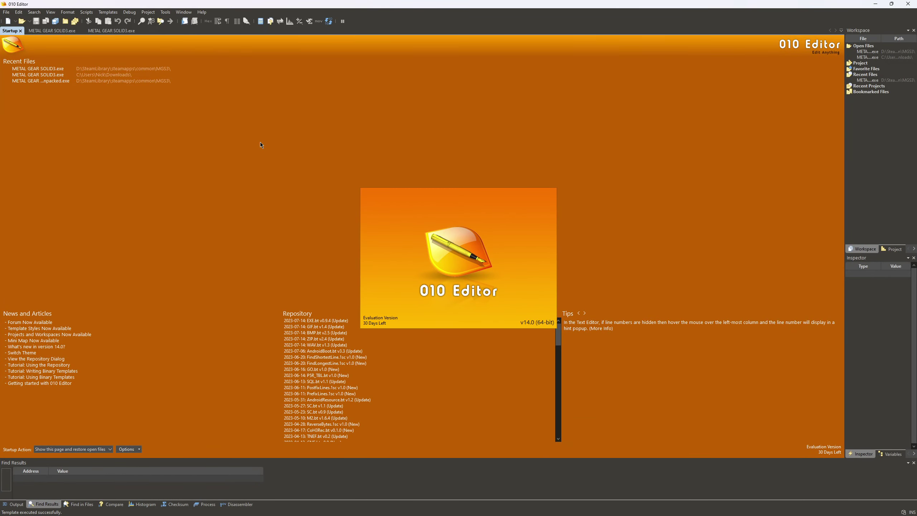
Step: Open METAL GEAR SOLID43.exe from D:\SteamLibrary\steamapps\common\MGS3
left_click(6, 12)
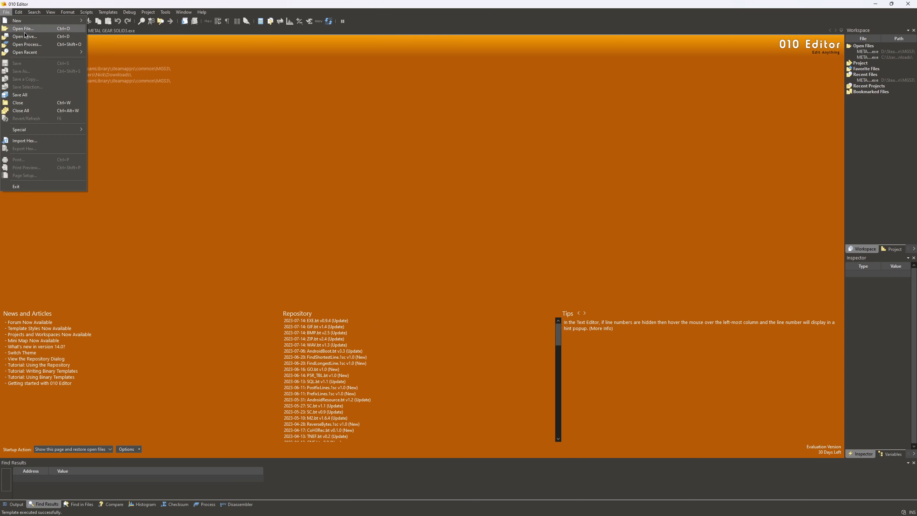
left_click(38, 29)
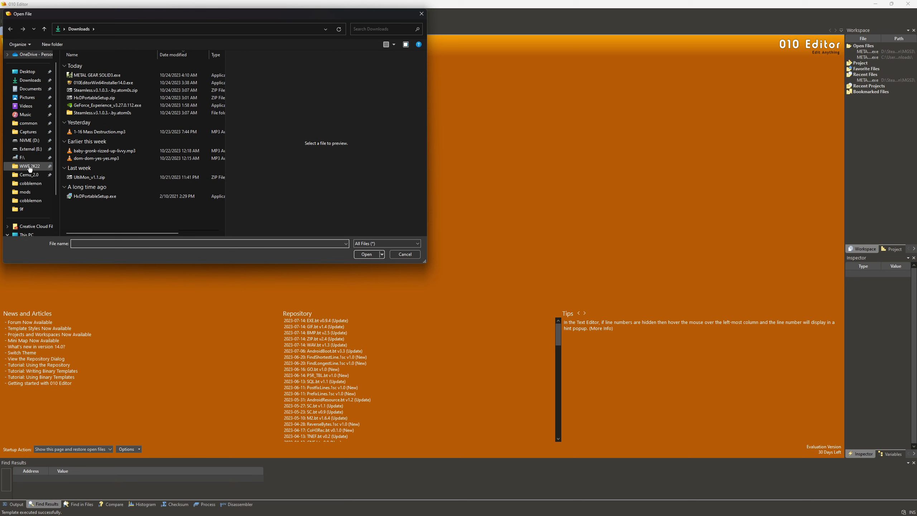
left_click(33, 144)
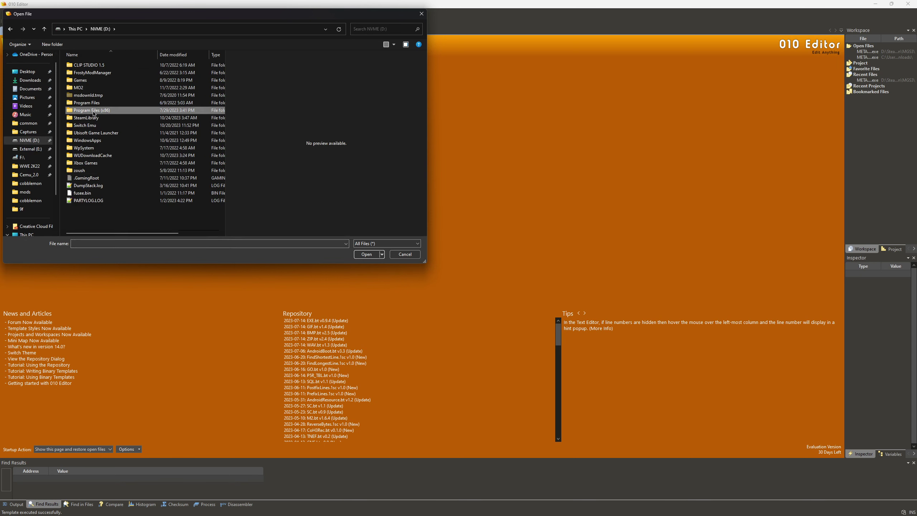
double_click(93, 112)
double_click(84, 65)
double_click(82, 65)
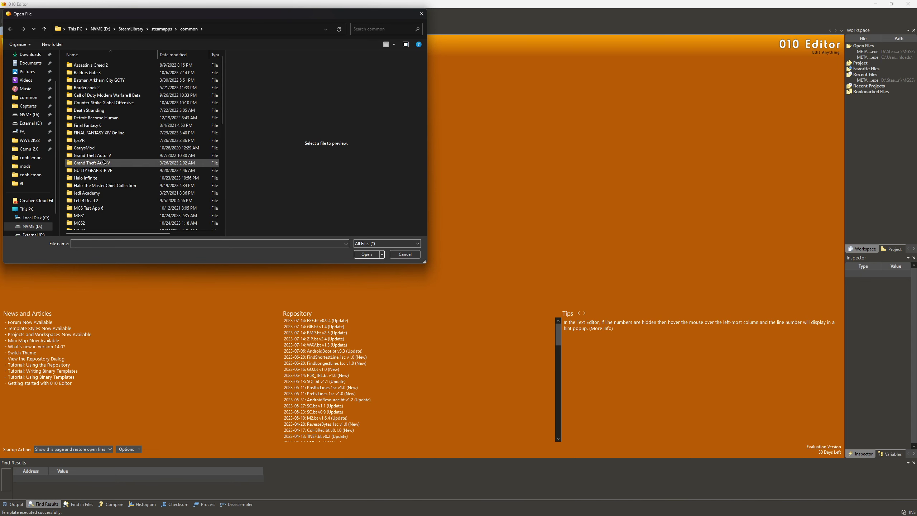
scroll(100, 218, "down", 3)
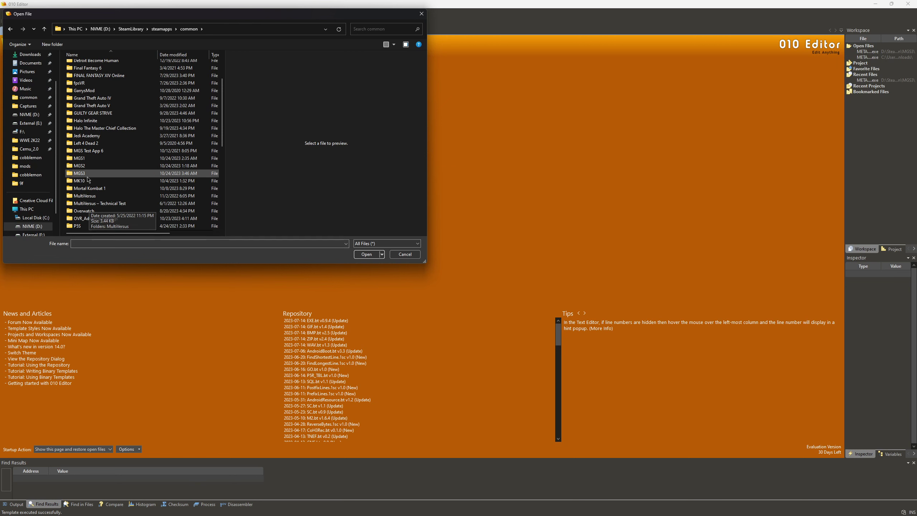
double_click(88, 174)
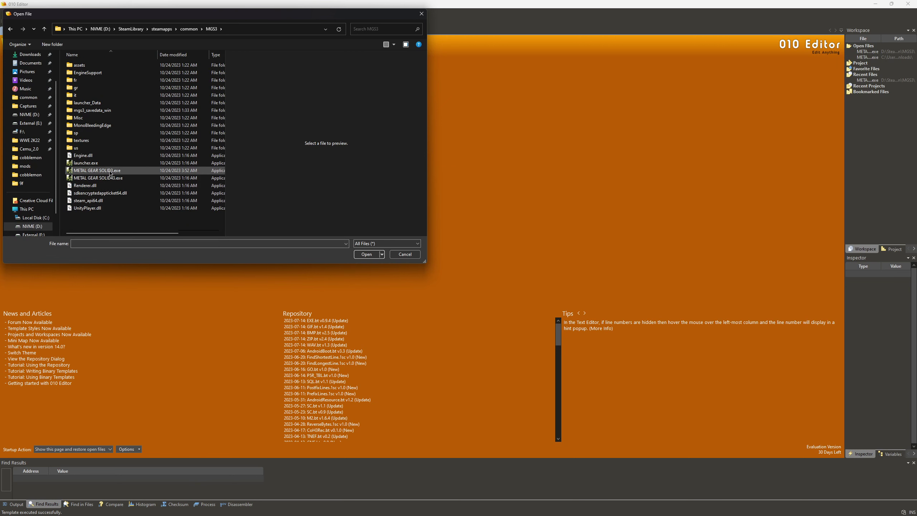
left_click(127, 178)
left_click(366, 254)
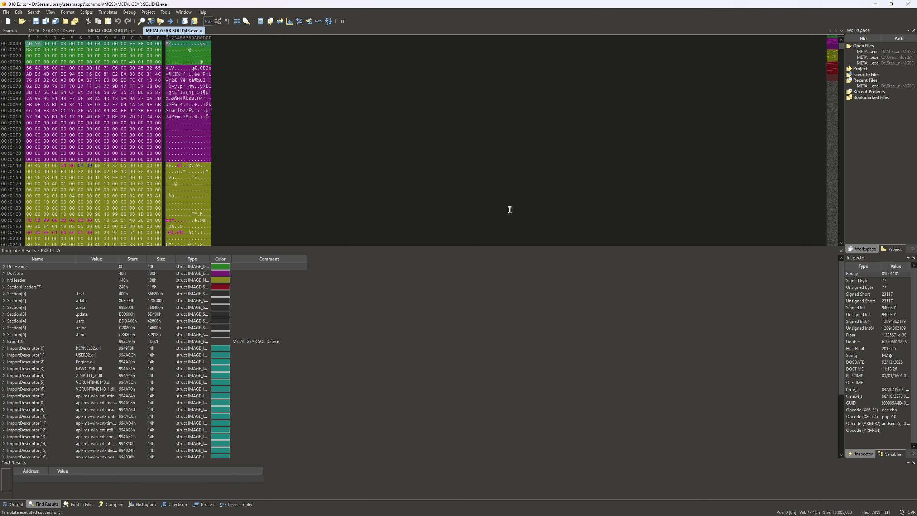
Step: Find all occurrences of the value 720 in METAL GEAR SOLID43.exe, searching as a Short
key("ctrl+f")
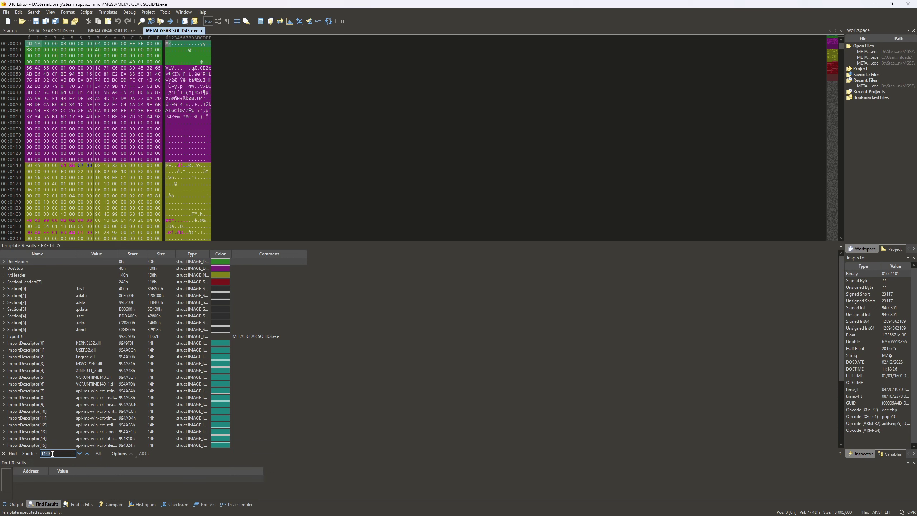
left_click(35, 454)
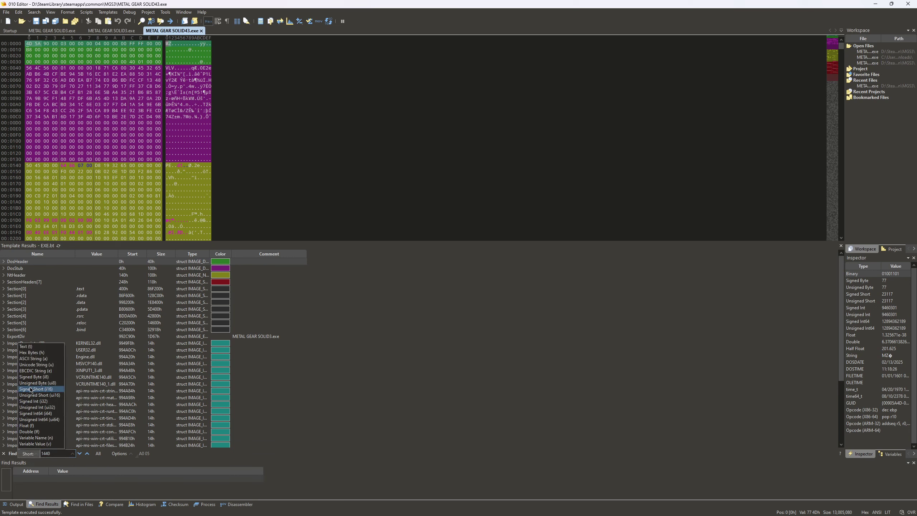
left_click(35, 456)
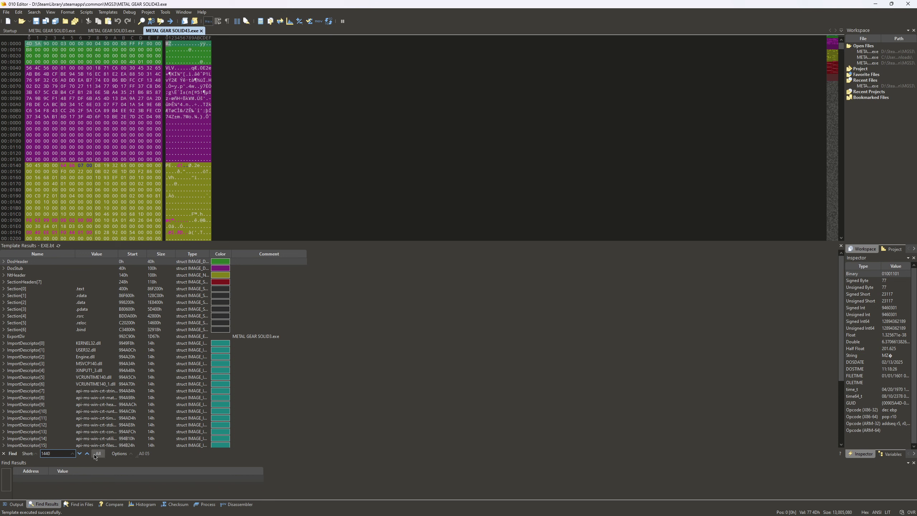
double_click(64, 453)
key("Return")
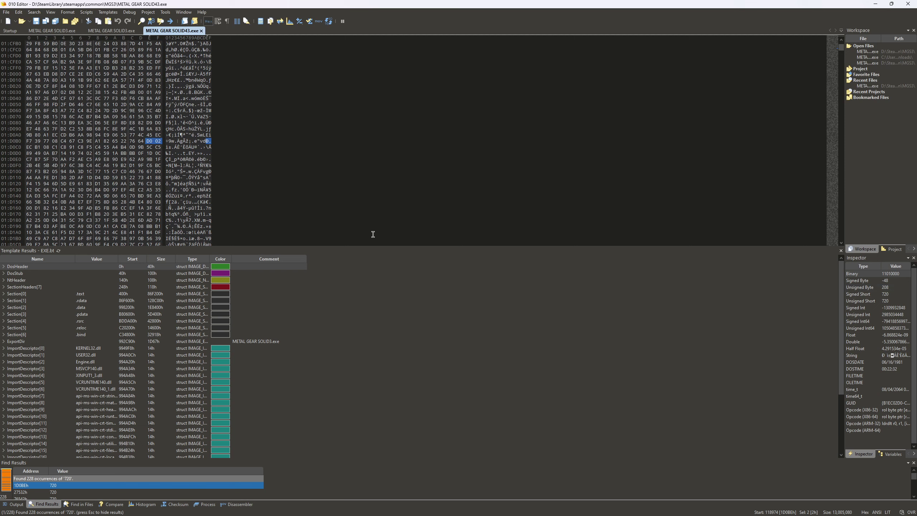
Step: Step forward through the 720 matches in METAL GEAR SOLID43.exe, examining the bytes around each one up to address 981297h
key("F3")
key("F3")
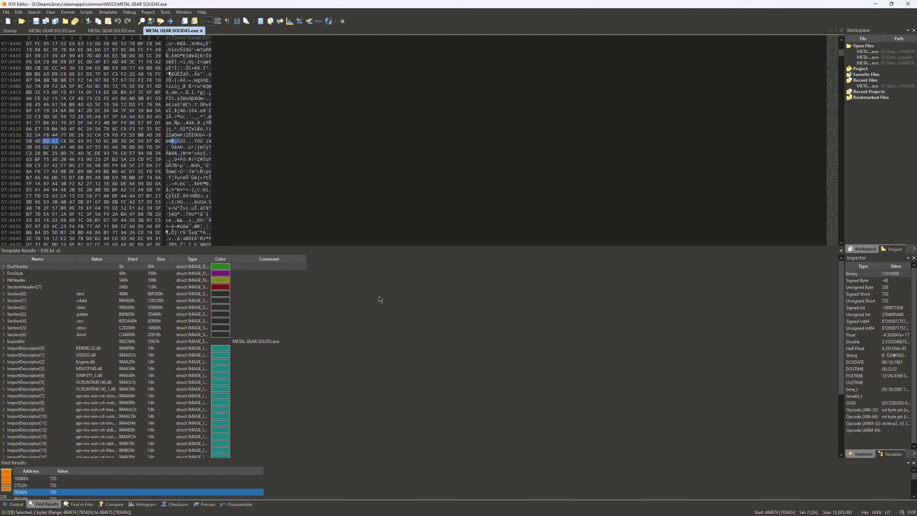
key("F3")
key("F3")
key("F3")
key("F3")
key("F3")
key("F3")
key("F3")
key("F3")
key("F3")
key("F3")
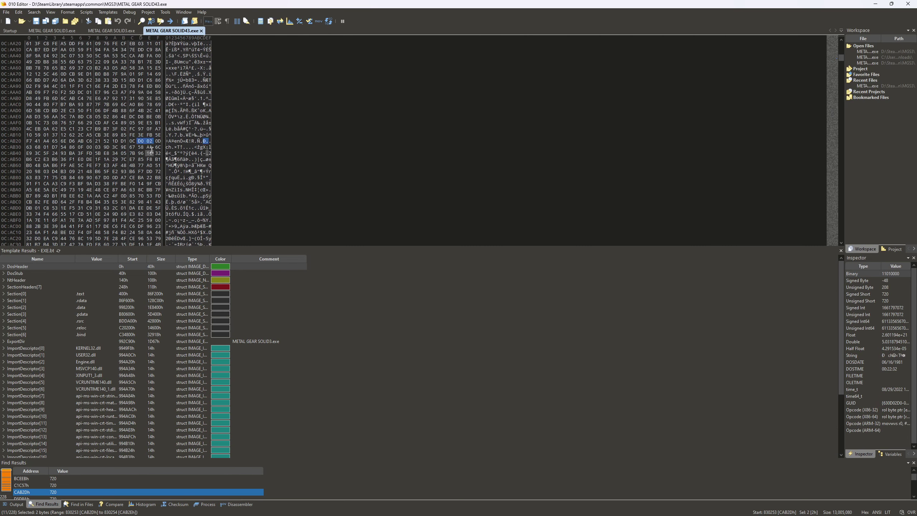
key("F3")
key("F3")
key("F3")
key("F3")
key("F3")
key("F3")
key("F3")
key("F3")
key("F3")
key("F3")
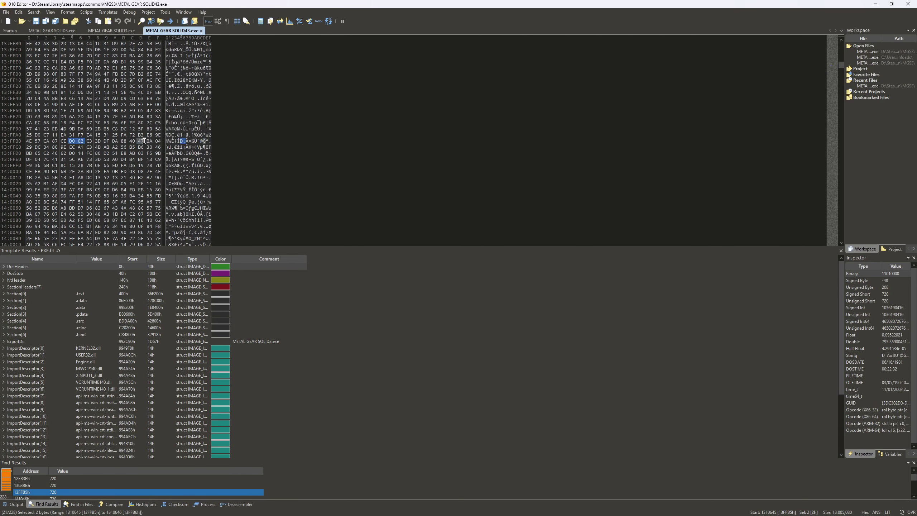
key("F3")
key("F3")
key("F3")
key("F3")
key("F3")
key("F3")
key("F3")
key("F3")
key("F3")
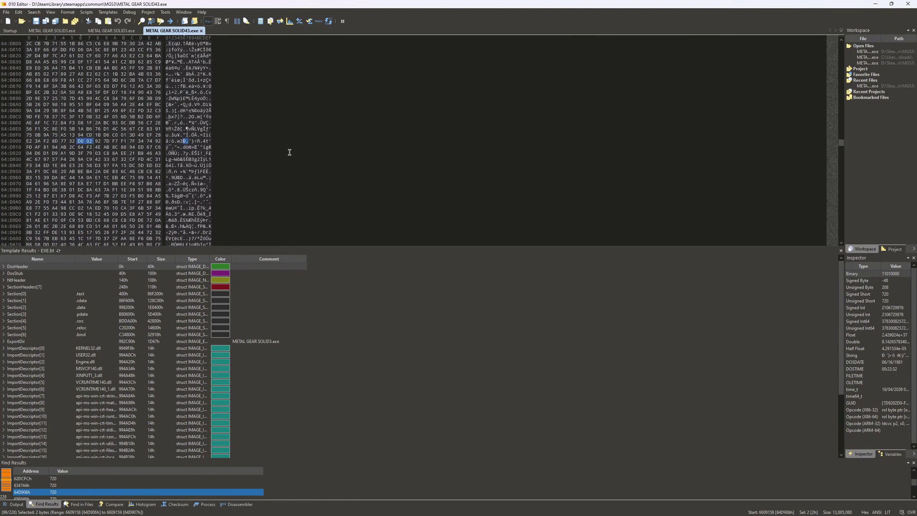
key("F3")
key("F3")
key("F3")
key("F3")
key("F3")
key("F3")
key("F3")
key("F3")
key("F3")
key("F3")
key("F3")
key("F3")
key("F3")
key("F3")
key("F3")
key("shift+F3")
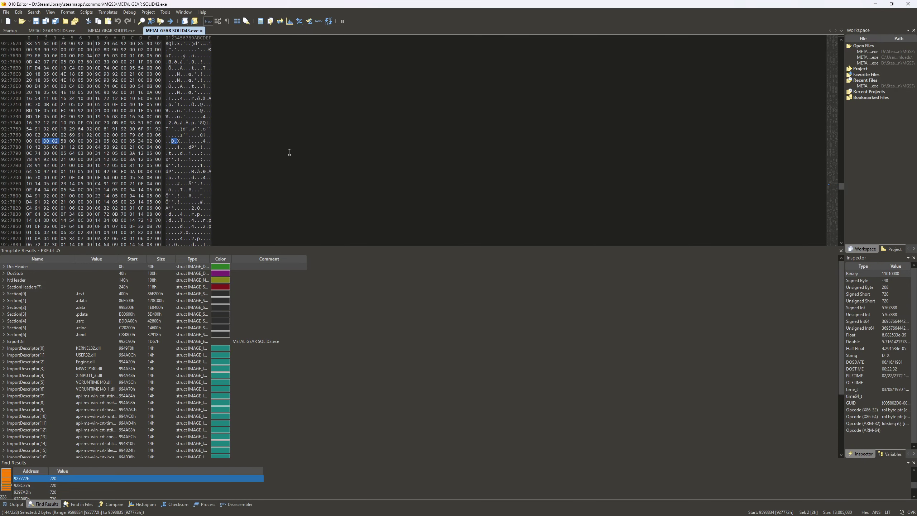
key("F3")
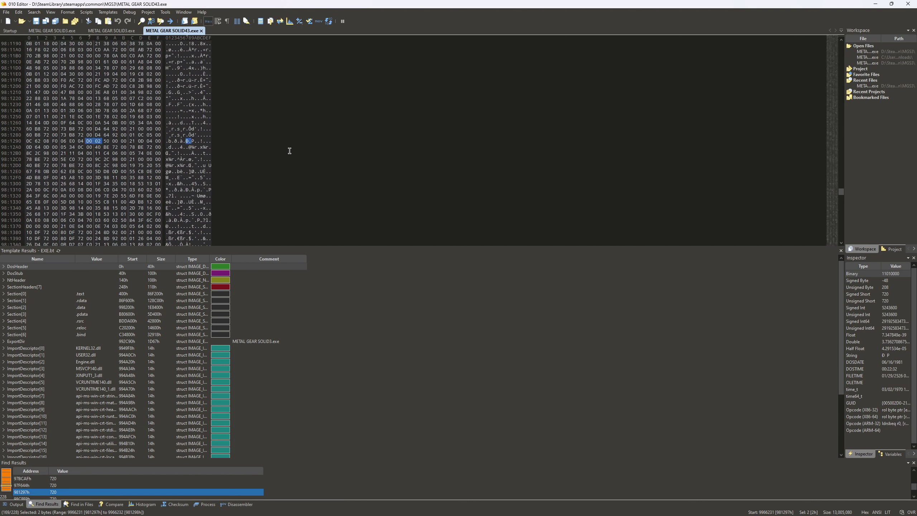
Step: Step back through the cluster of neighbouring 720 matches to the one at address 98E8FCh
key("shift+F3")
key("shift+F3")
key("shift+F3")
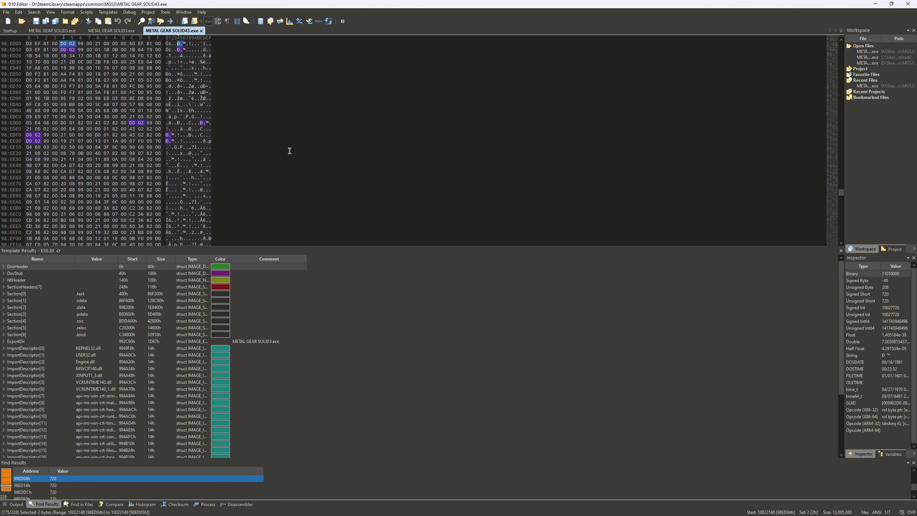
key("shift+F3")
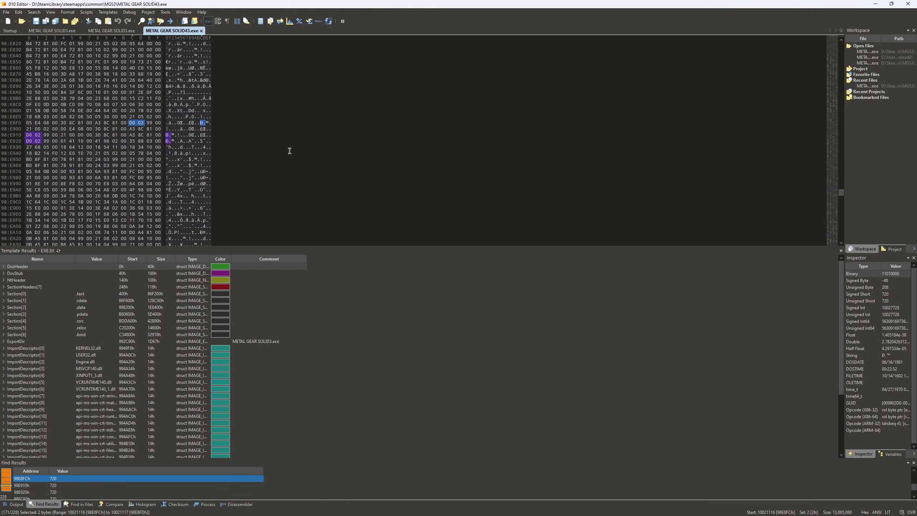
Step: Examine the remaining 720 matches in METAL GEAR SOLID43.exe through to the last one, at address C64279h
key("F3")
key("F3")
key("F3")
key("F3")
key("F3")
key("F3")
key("F3")
key("F3")
key("F3")
key("F3")
key("F3")
key("F3")
key("F3")
key("F3")
key("F3")
key("F3")
key("F3")
key("F3")
key("F3")
key("F3")
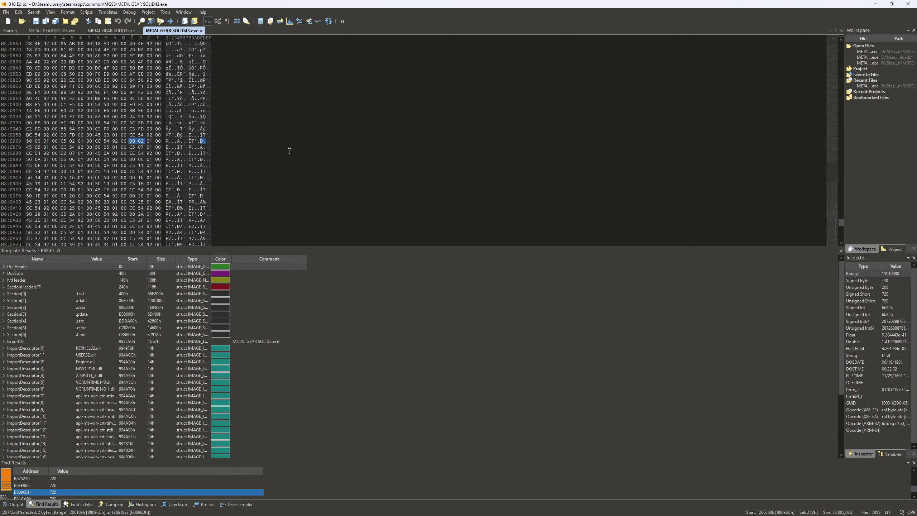
key("F3")
key("F3")
key("F3")
key("F3")
key("F3")
key("F3")
key("F3")
key("F3")
key("F3")
key("F3")
key("F3")
key("F3")
key("F3")
key("F3")
key("F3")
key("F3")
key("F3")
key("F3")
key("F3")
key("F3")
key("F3")
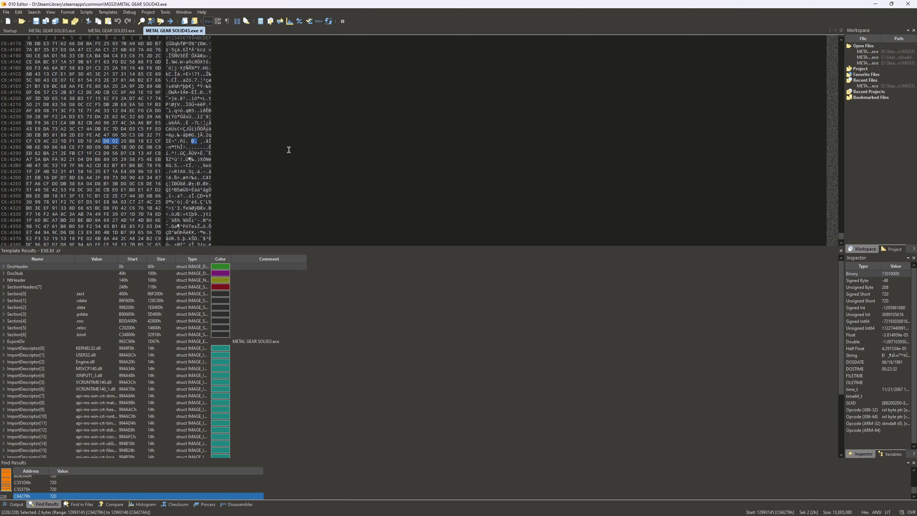
key("shift+F3")
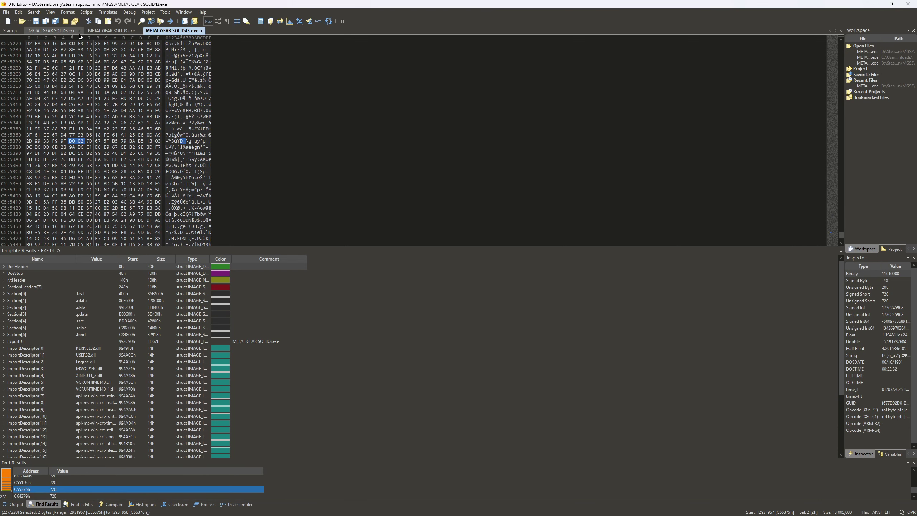
Step: Find all occurrences of 720 in the already open MGS3\METAL GEAR SOLID3.exe and go to the first match
left_click(101, 32)
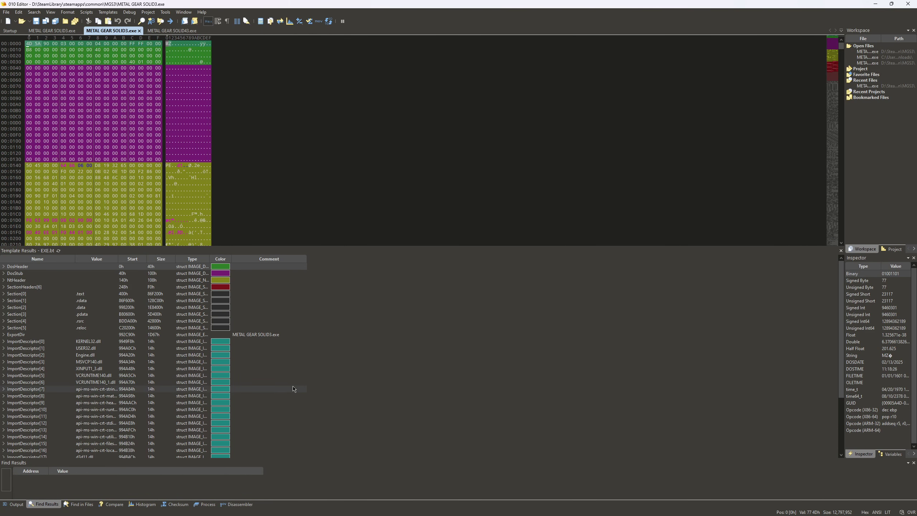
key("ctrl+f")
key("Return")
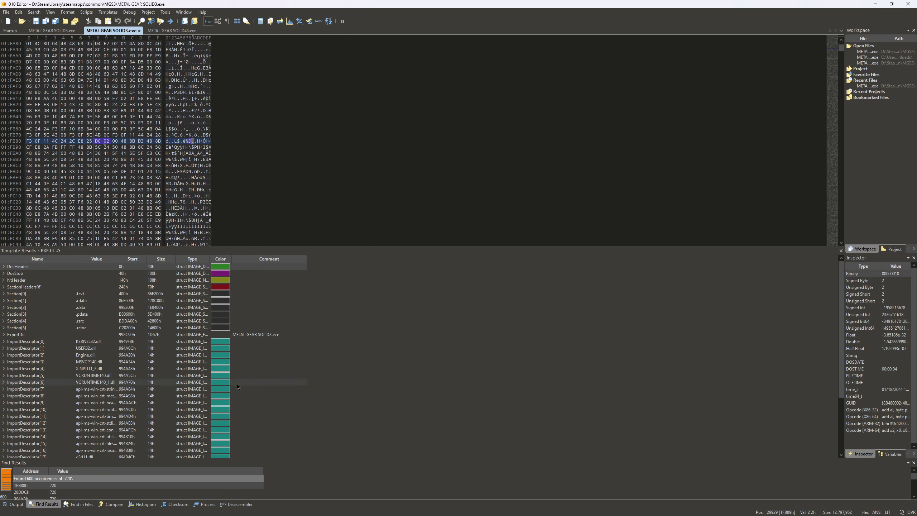
left_click(68, 485)
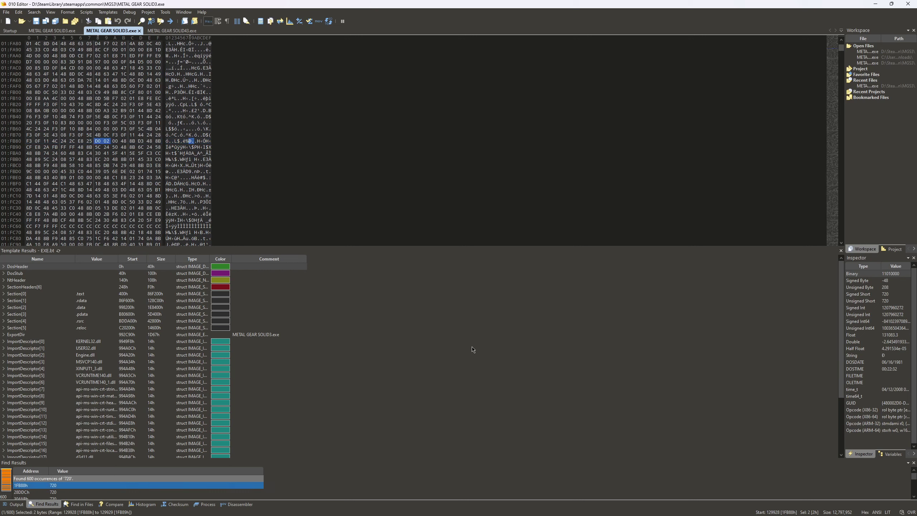
Step: Step forward through the 720 matches in METAL GEAR SOLID3.exe to the closely grouped ones ending at address 4720Ch
key("F3")
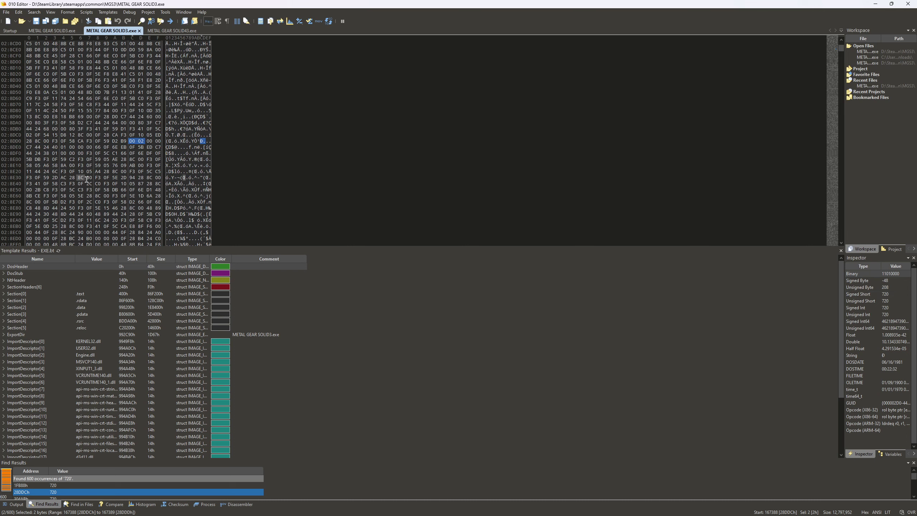
key("F3")
key("F3")
key("F3")
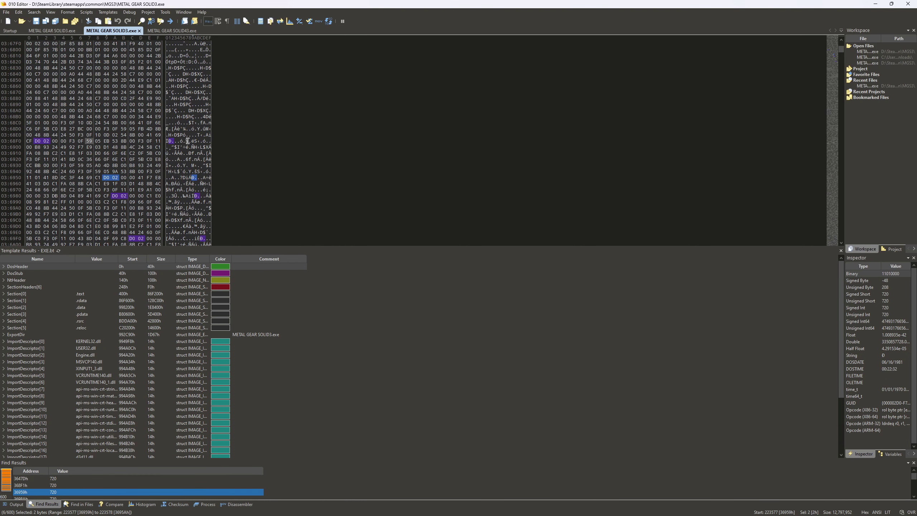
key("F3")
key("F3")
key("F3")
key("F3")
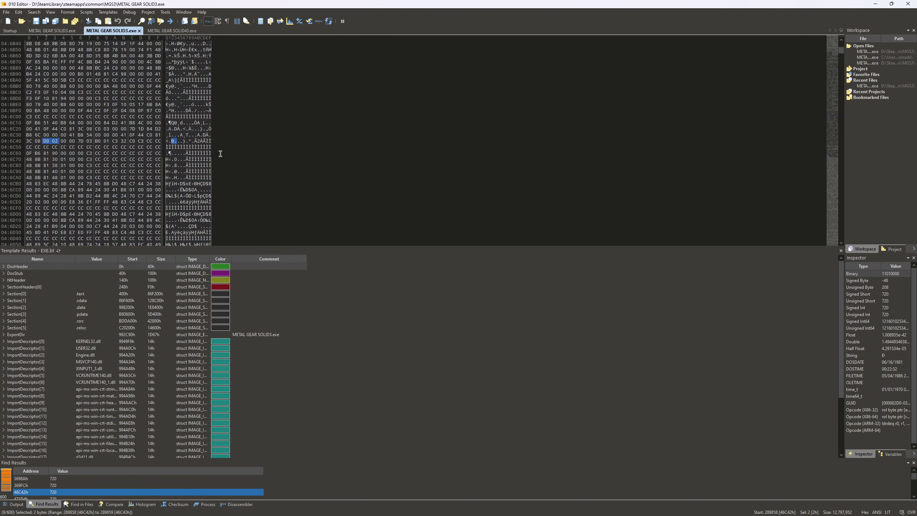
key("F3")
key("F3")
key("F3")
key("F3")
key("F3")
key("F3")
key("F3")
key("F3")
key("F3")
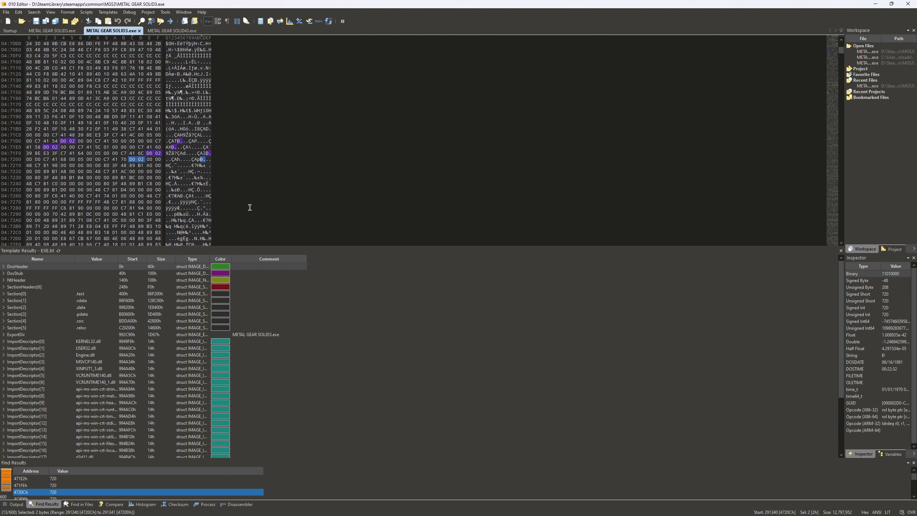
Step: Go back over the earlier 720 matches, checking the surrounding bytes around 368F1h and then at address 304ABh
key("shift+F3")
key("shift+F3")
key("shift+F3")
key("shift+F3")
key("shift+F3")
key("shift+F3")
key("shift+F3")
key("shift+F3")
key("shift+F3")
key("shift+F3")
key("shift+F3")
key("shift+F3")
key("shift+F3")
key("shift+F3")
key("shift+F3")
key("shift+F3")
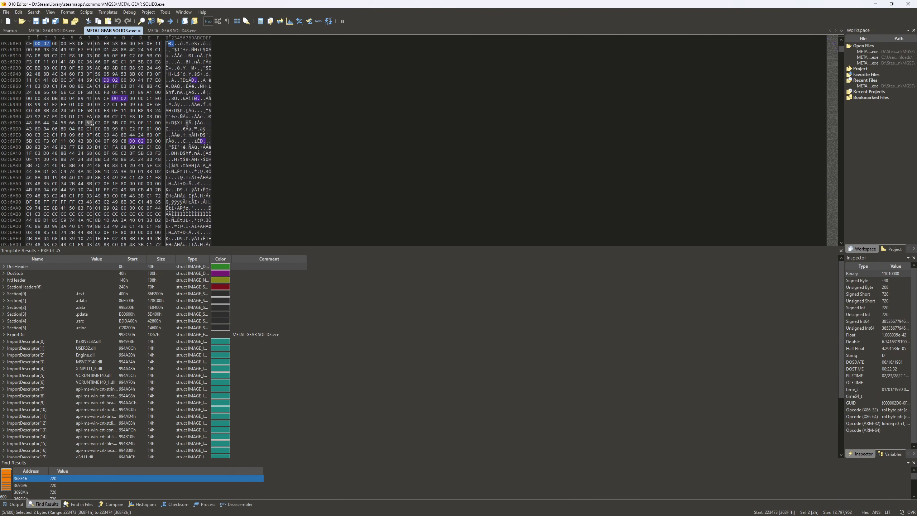
key("F3")
key("F3")
key("F3")
key("F3")
key("F3")
key("F3")
key("F3")
key("F3")
key("F3")
key("F3")
key("F3")
key("F3")
key("F3")
key("F3")
key("F3")
key("F3")
key("F3")
key("F3")
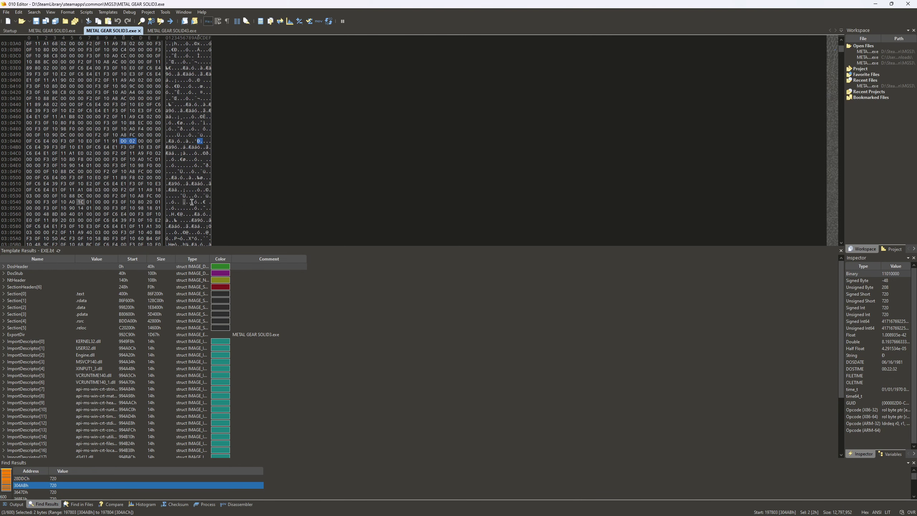
Step: Step forward through the 720 matches in METAL GEAR SOLID3.exe to the one at address 115136h, checking the surrounding bytes
key("F3")
key("F3")
key("F3")
key("F3")
key("F3")
key("F3")
key("F3")
key("F3")
key("F3")
key("F3")
key("F3")
key("F3")
key("F3")
key("F3")
key("F3")
key("F3")
key("F3")
key("F3")
key("F3")
key("F3")
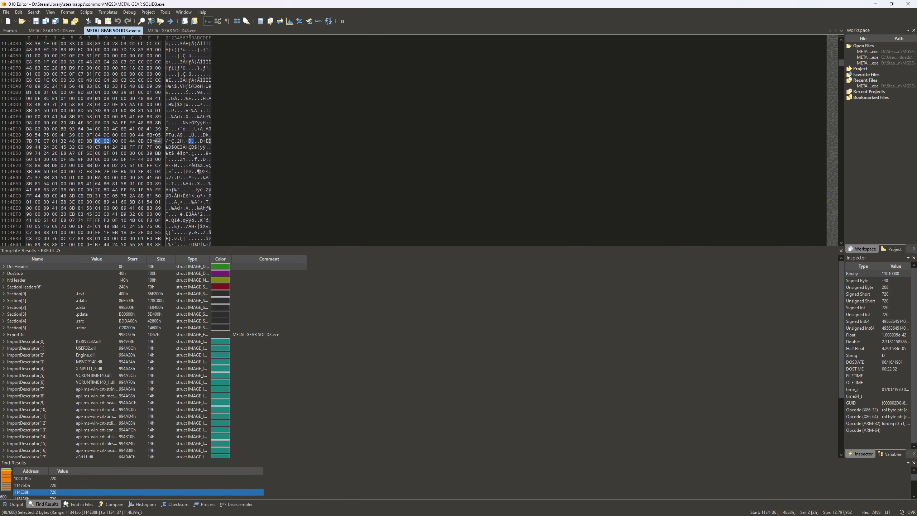
key("F3")
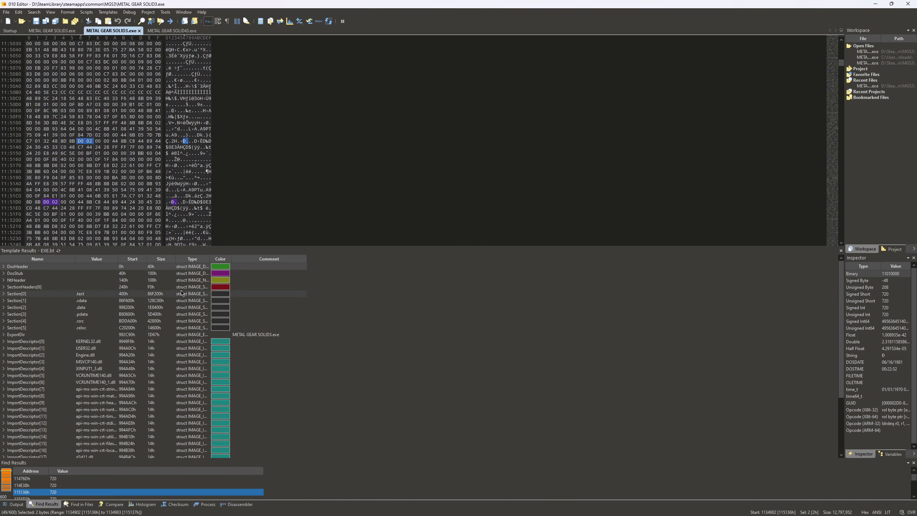
Step: Find all occurrences of 1280 in METAL GEAR SOLID3.exe and go to the match at address 117CDFh
key("ctrl+f")
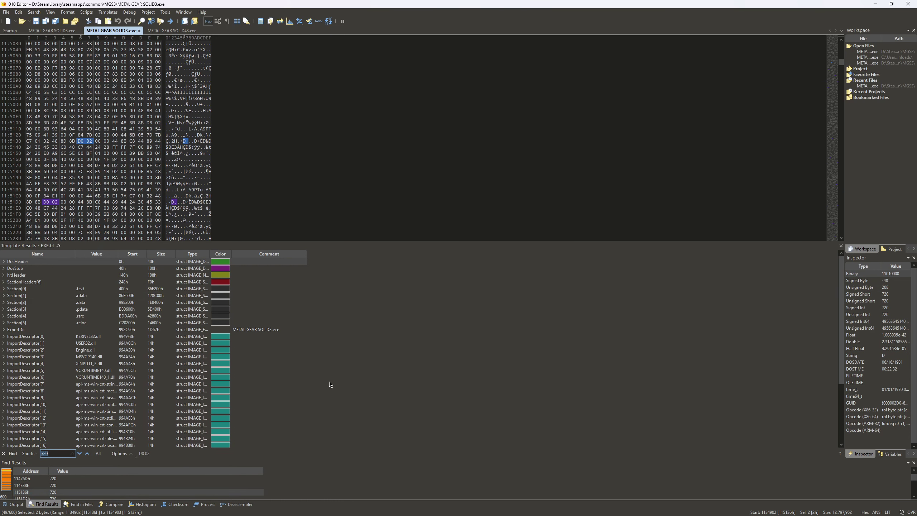
type("1280")
key("Return")
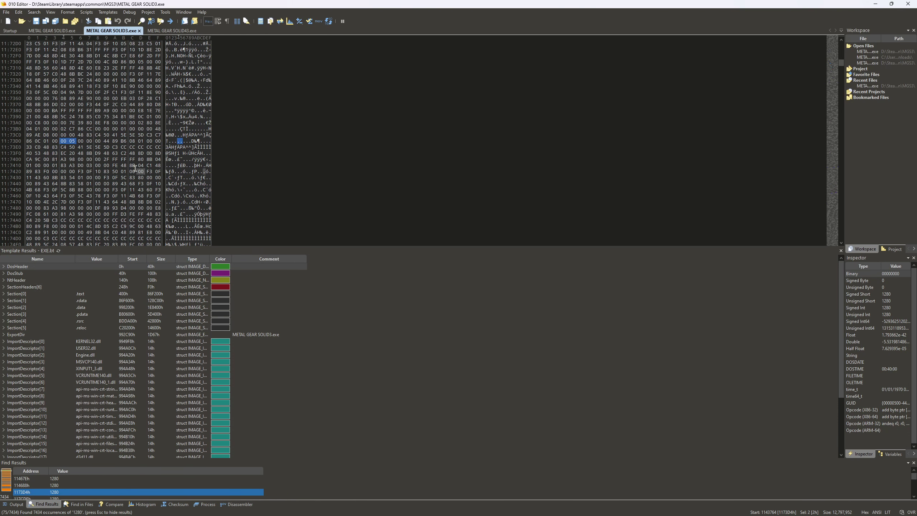
key("F3")
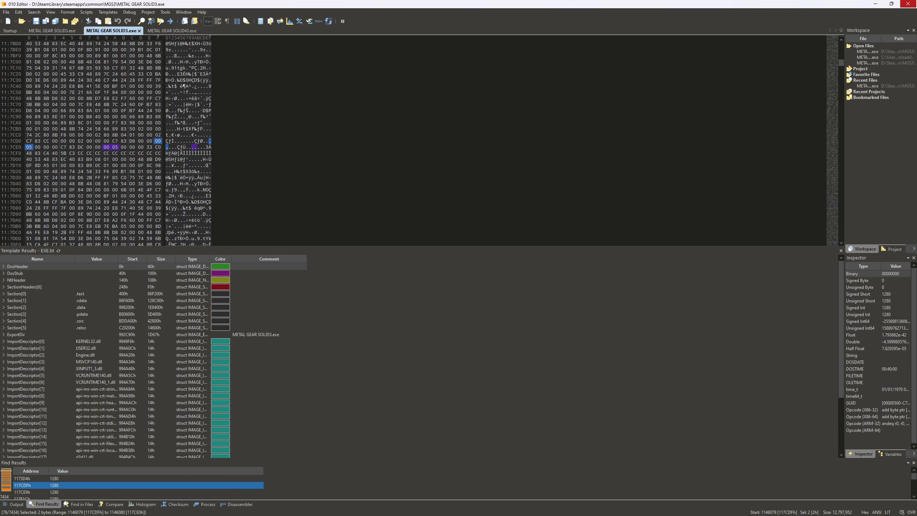
Step: Close 010 Editor and bring up the MGS3 game folder in File Explorer
left_click(908, 4)
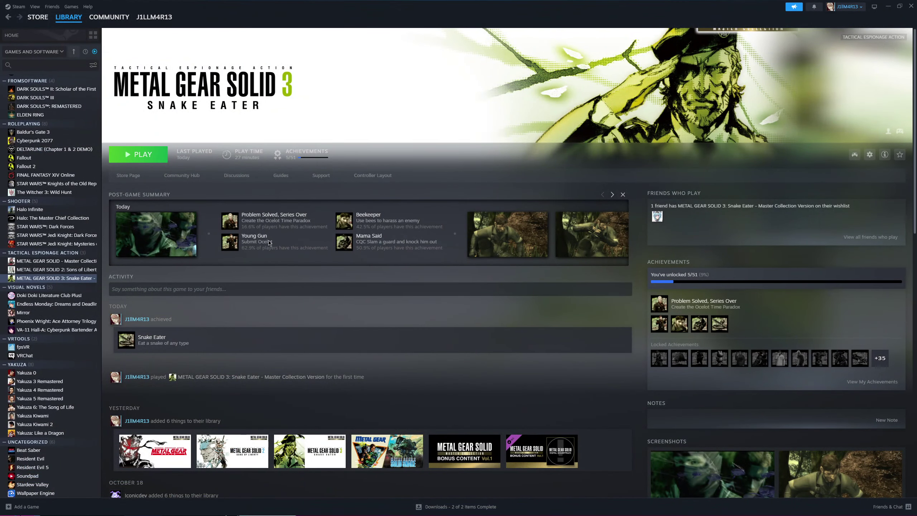
right_click(54, 278)
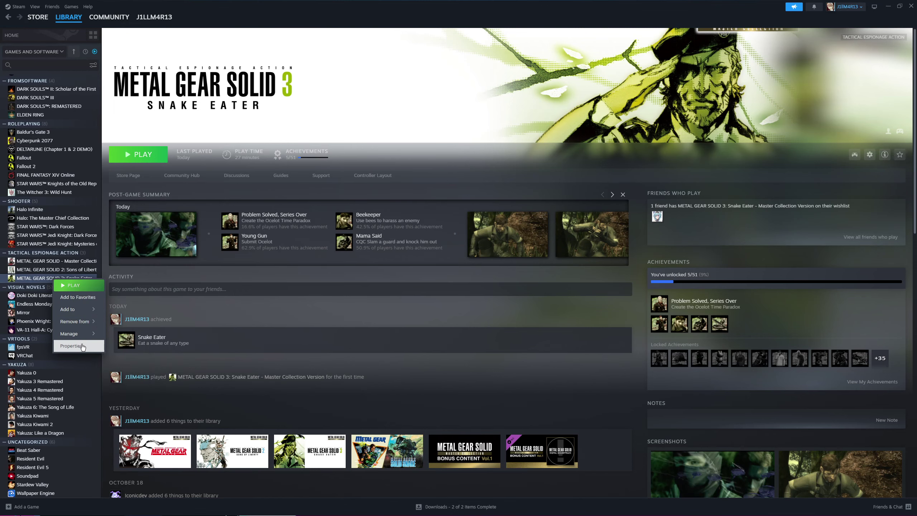
left_click(443, 507)
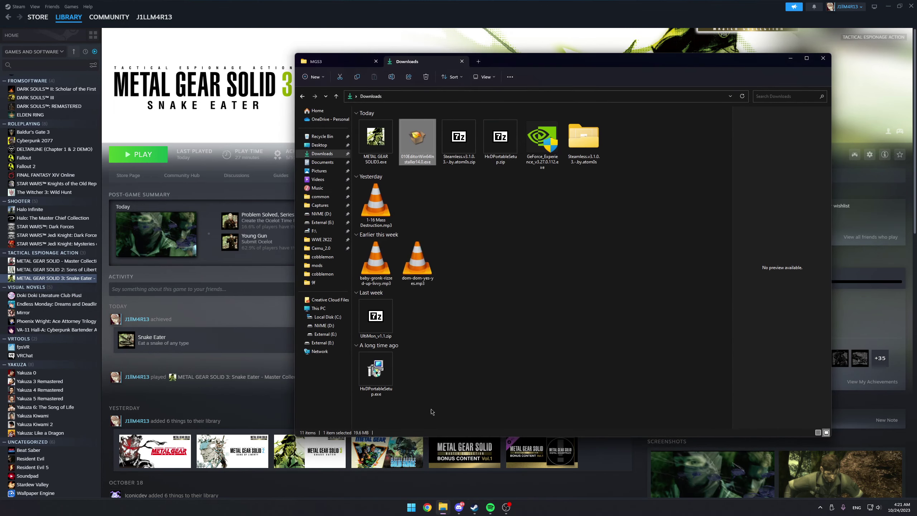
left_click(316, 61)
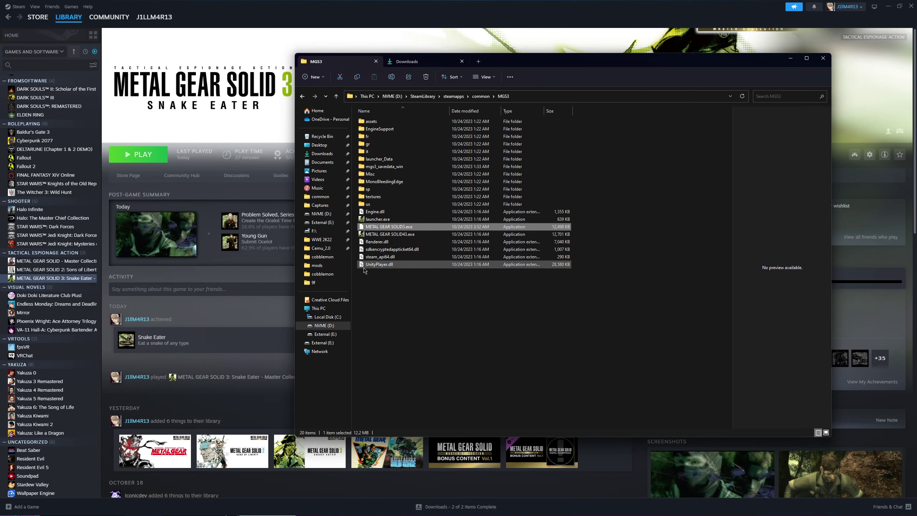
Step: Switch to Steam and view the general properties and launch options of METAL GEAR SOLID 3: Snake Eater
left_click(192, 216)
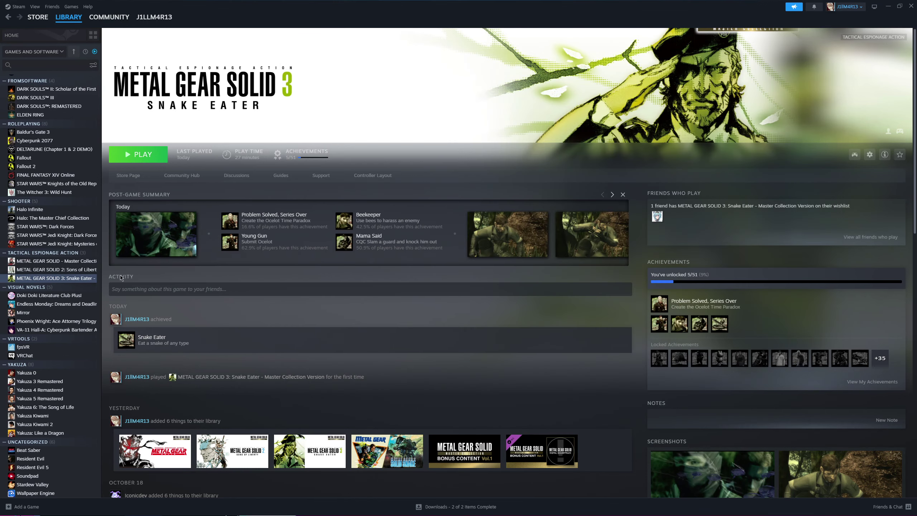
right_click(59, 277)
left_click(91, 345)
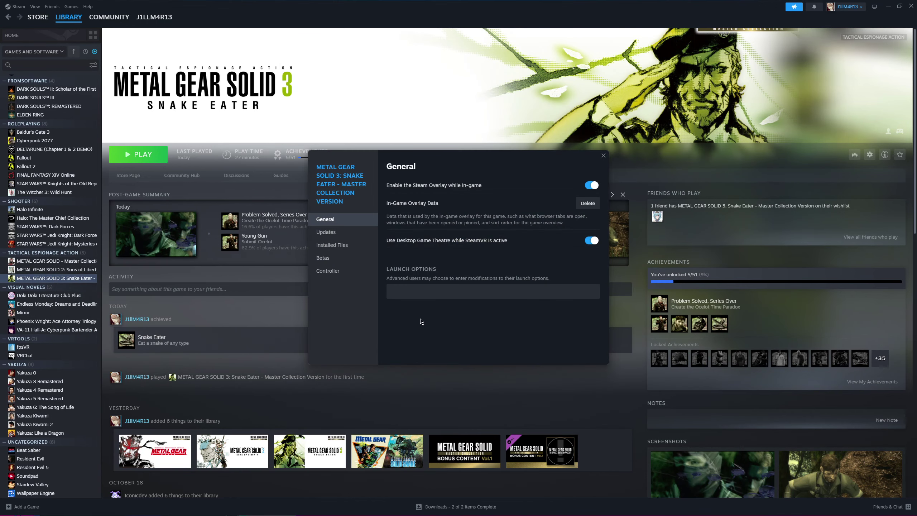
left_click(603, 155)
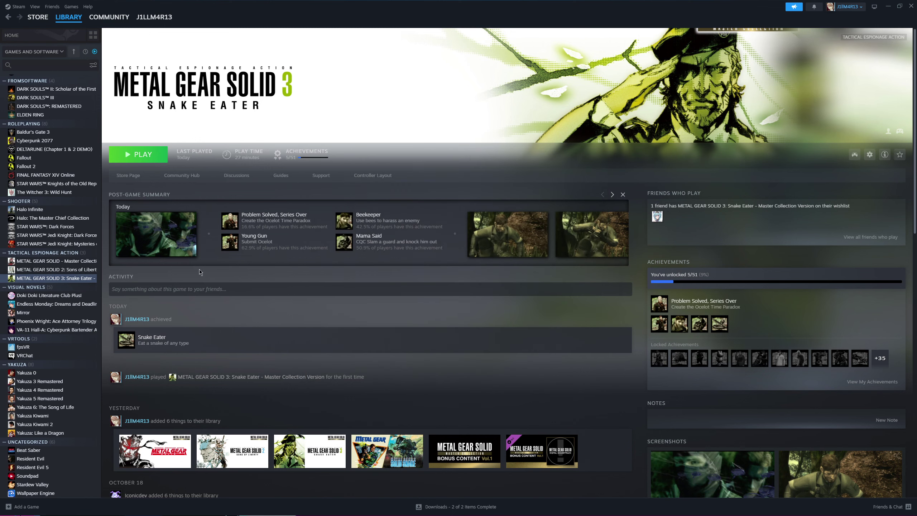
Step: Look through the Steam management options for METAL GEAR SOLID 3, and bring up its screenshots folder in File Explorer
right_click(68, 281)
mouse_move(90, 325)
left_click(155, 361)
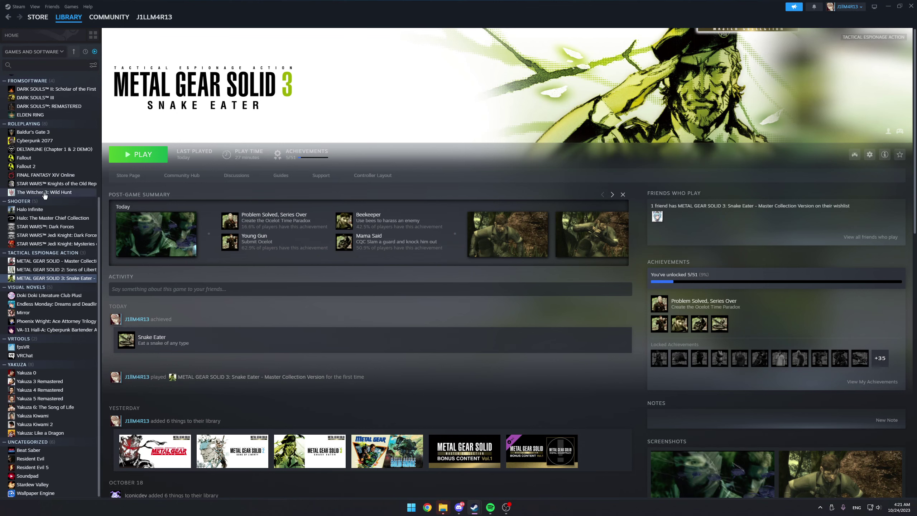
mouse_move(443, 507)
left_click(491, 469)
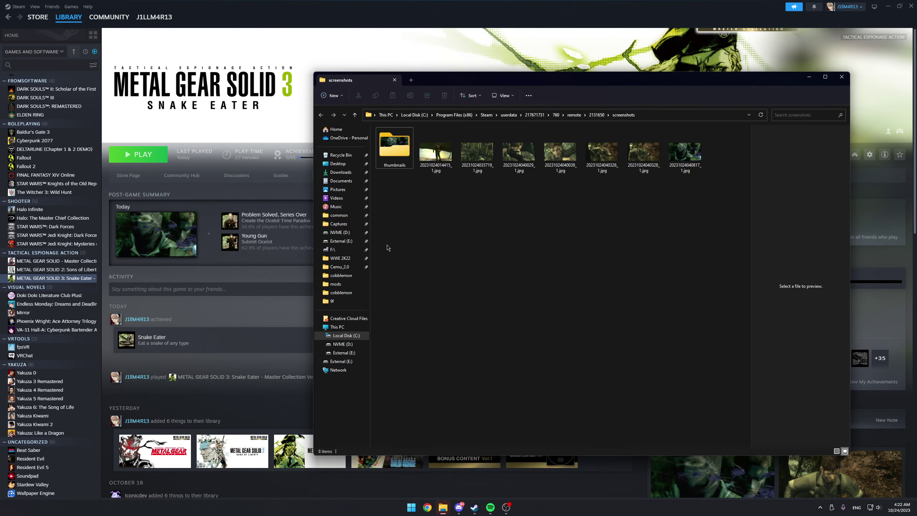
double_click(437, 157)
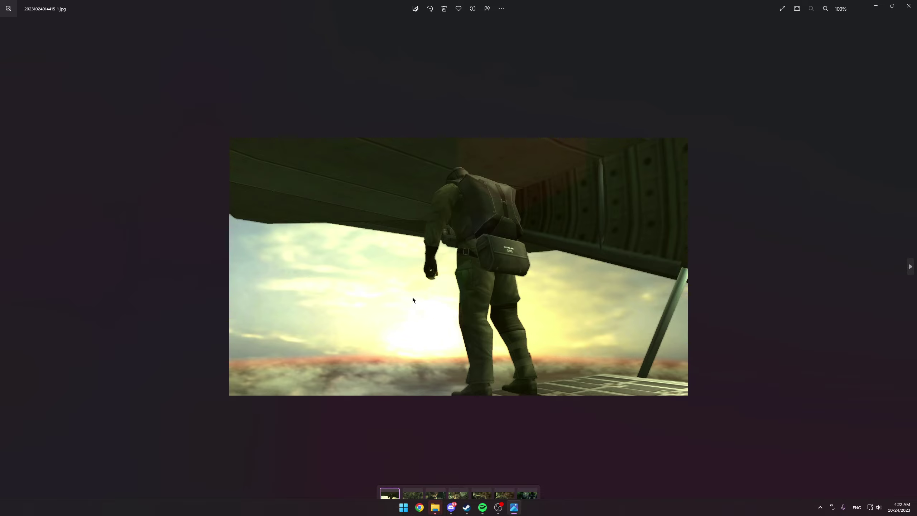
left_click(825, 8)
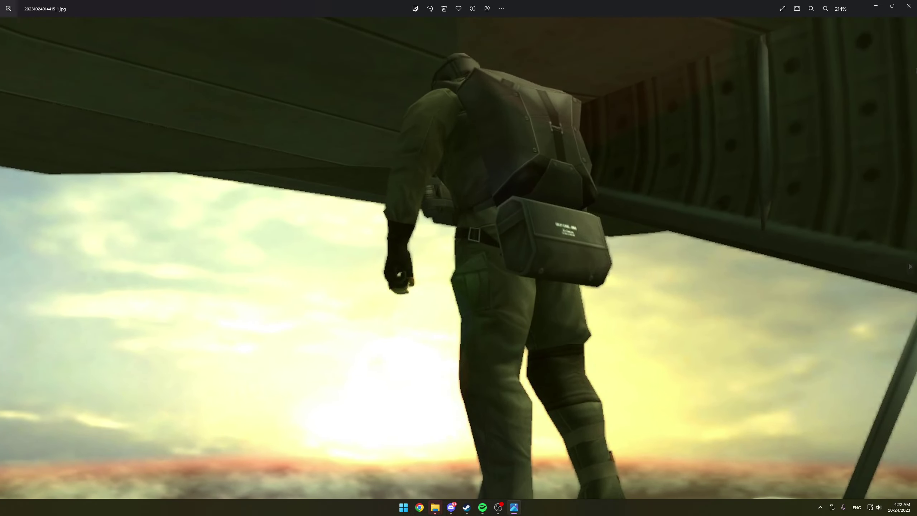
left_click(909, 6)
right_click(431, 168)
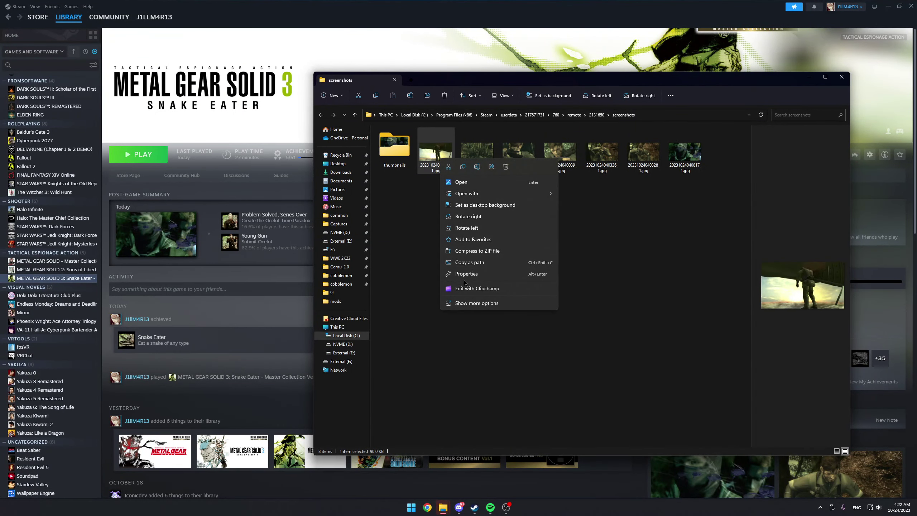
left_click(466, 289)
left_click(487, 175)
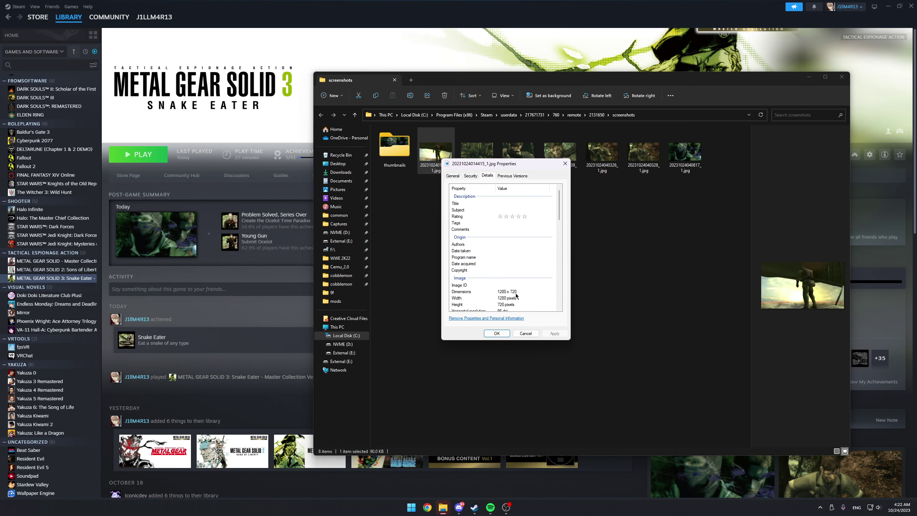
left_click(525, 333)
left_click(557, 161)
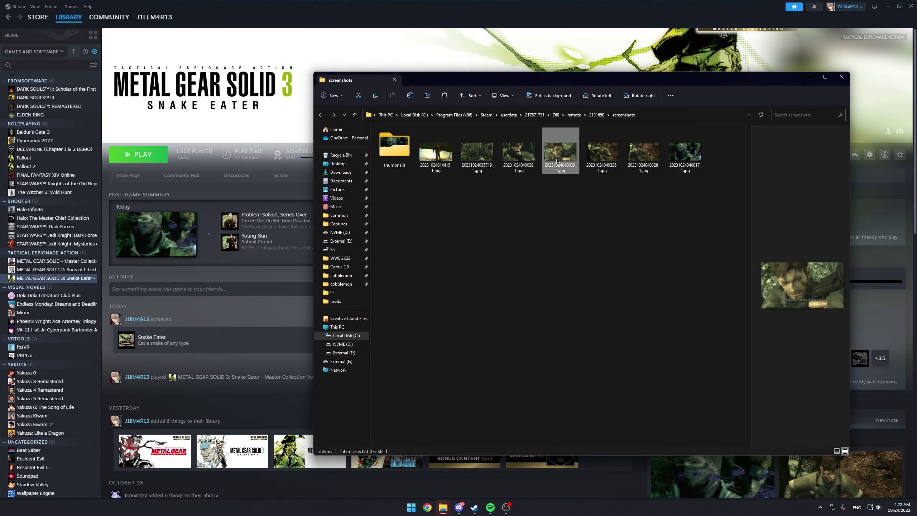
right_click(556, 161)
left_click(578, 276)
left_click(605, 176)
left_click_drag(614, 165, 432, 175)
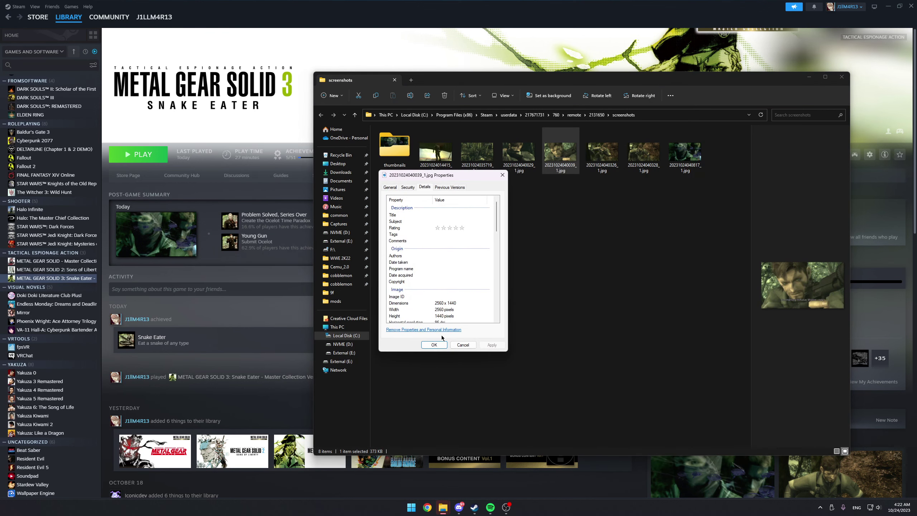
left_click(462, 344)
double_click(557, 158)
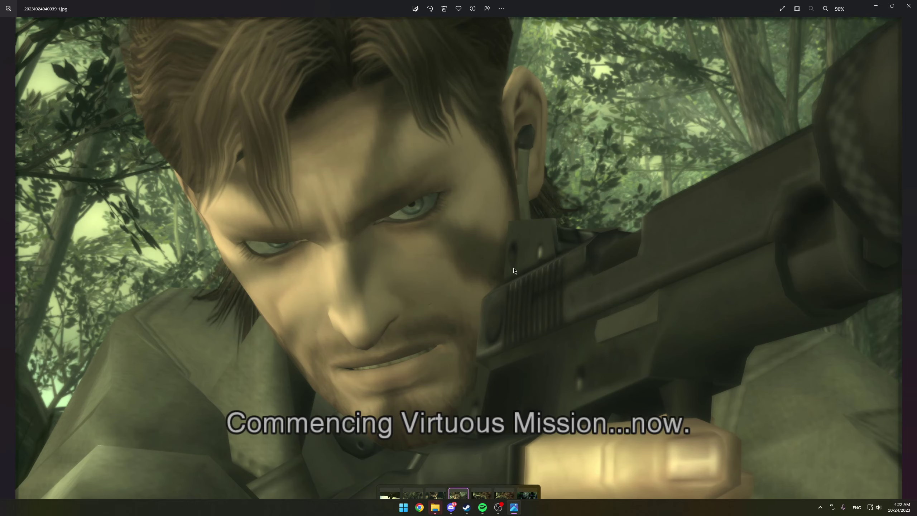
left_click(909, 5)
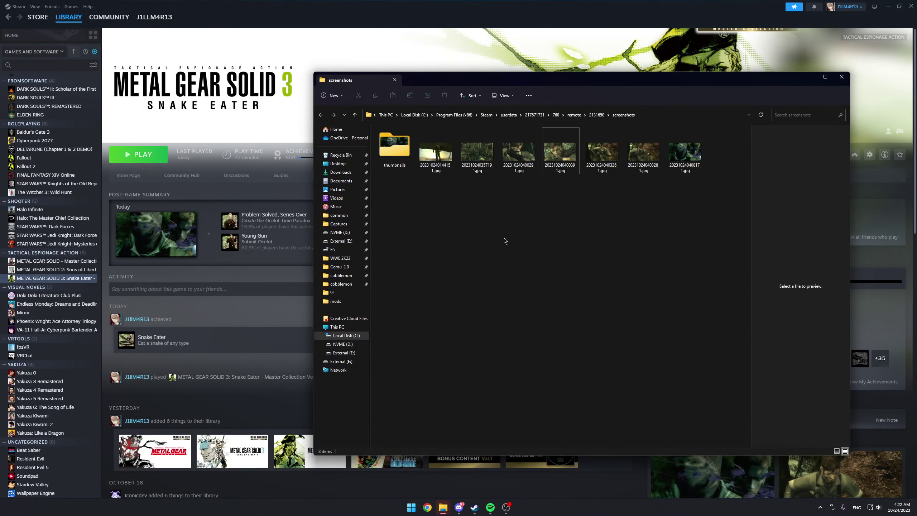